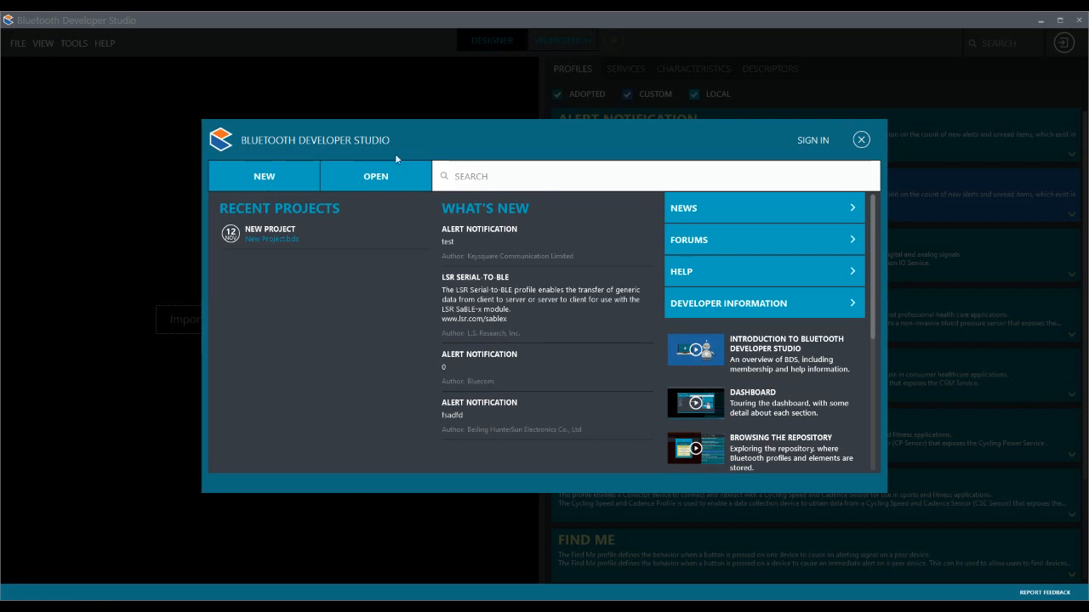
- Search the start dialog for "heart", clear the search, and look through the list of introduction videos
{"action": "left_click", "coordinate": [502, 184]}
{"action": "type", "text": "heart"}
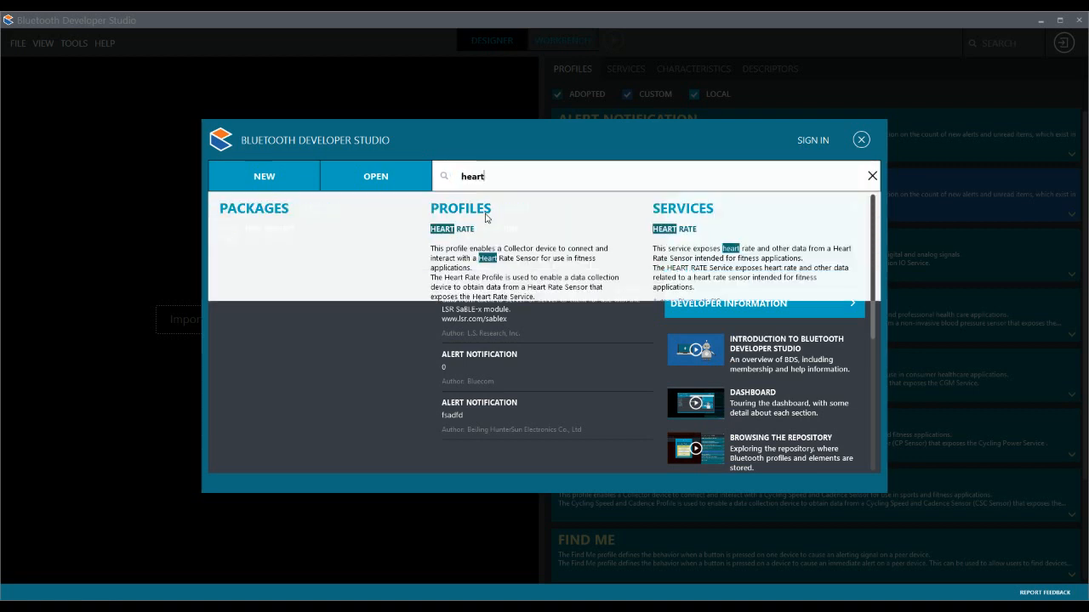
{"action": "left_click", "coordinate": [859, 176]}
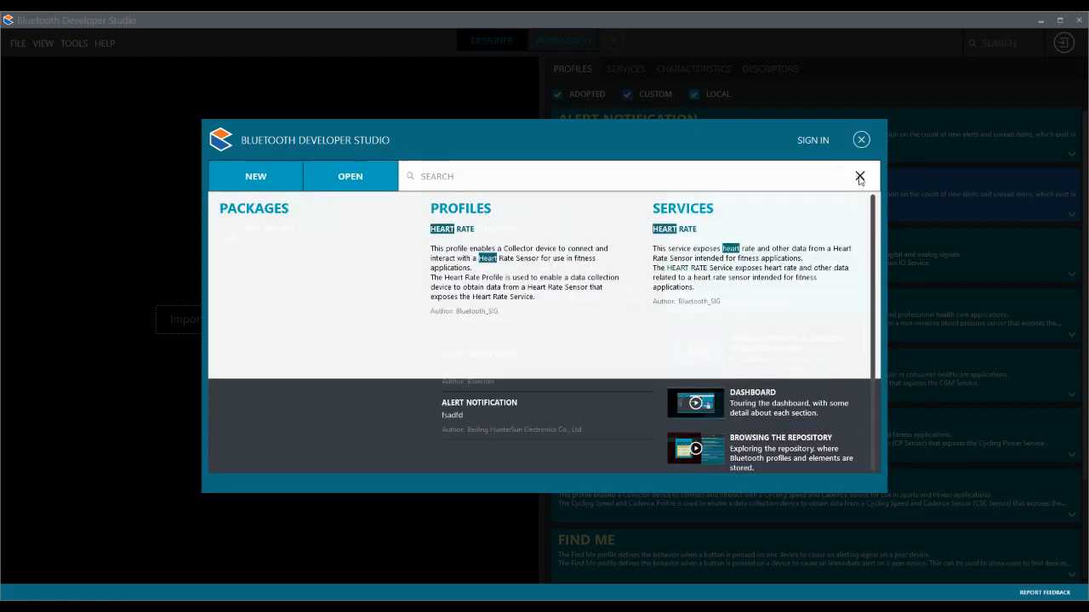
{"action": "scroll", "coordinate": [798, 345], "scroll_direction": "down", "scroll_amount": 6}
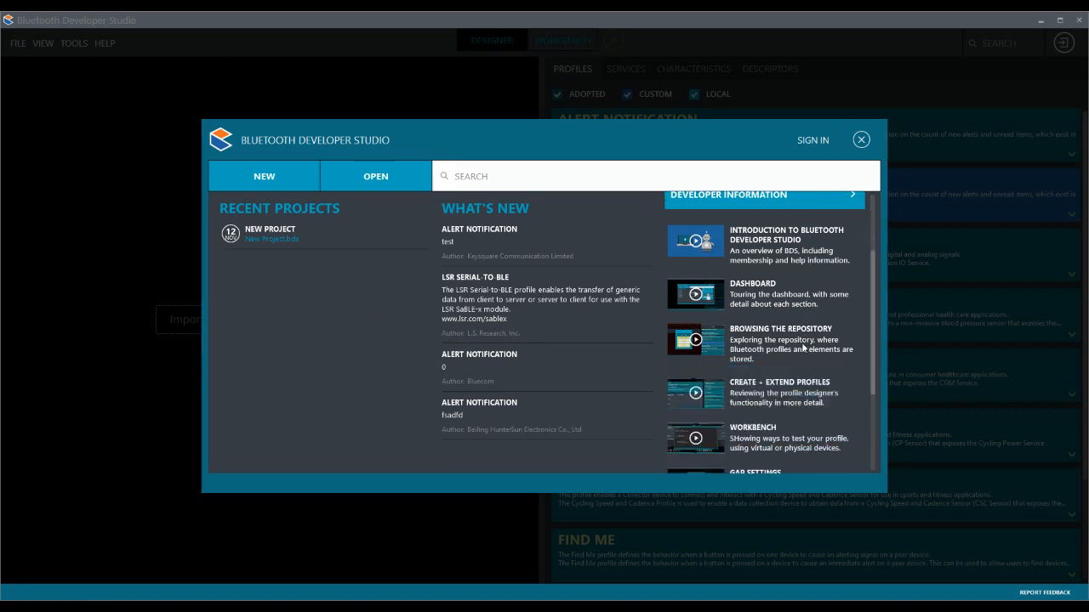
{"action": "scroll", "coordinate": [798, 344], "scroll_direction": "up", "scroll_amount": 6}
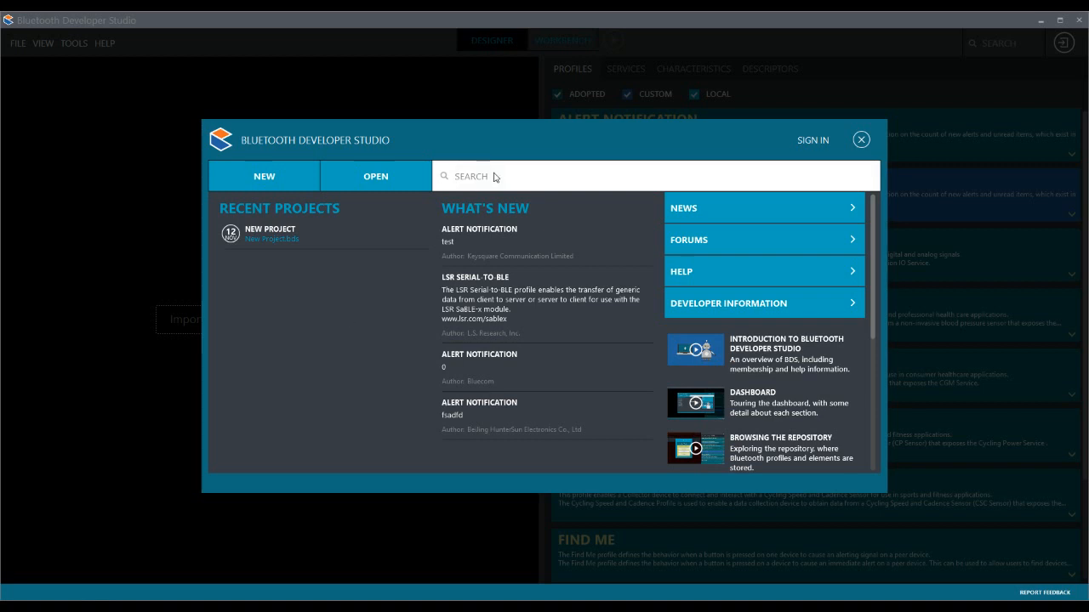
- Sign in with the account username and password, accepting the Repository Terms of Use
{"action": "left_click", "coordinate": [814, 141]}
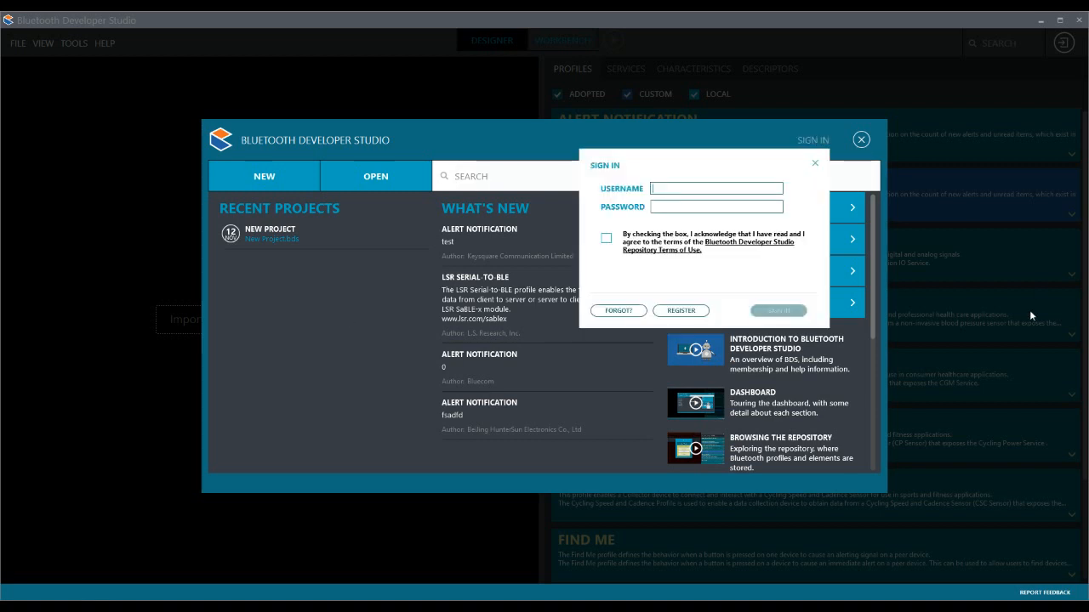
{"action": "left_click", "coordinate": [684, 188]}
{"action": "key", "text": "Tab"}
{"action": "type", "text": "****"}
{"action": "key", "text": "BackSpace"}
{"action": "key", "text": "BackSpace"}
{"action": "key", "text": "BackSpace"}
{"action": "key", "text": "BackSpace"}
{"action": "type", "text": "******"}
{"action": "left_click", "coordinate": [606, 239]}
{"action": "left_click", "coordinate": [779, 311]}
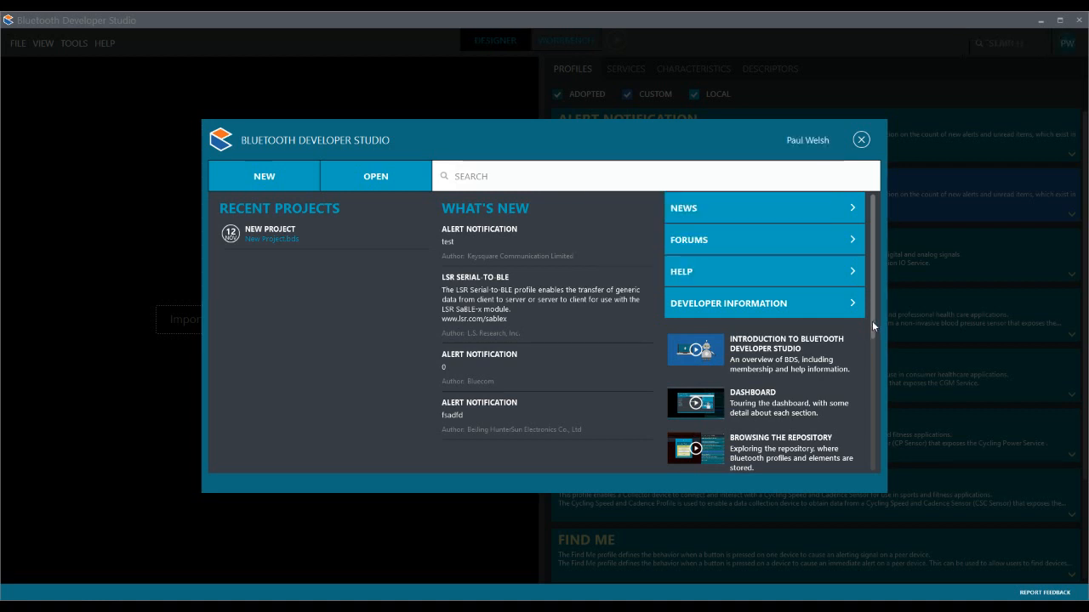
- Create a new project named "Heart Rate Monitor" with the namespace mbm.org, keeping the proposed base UUID and save location
{"action": "left_click", "coordinate": [273, 180]}
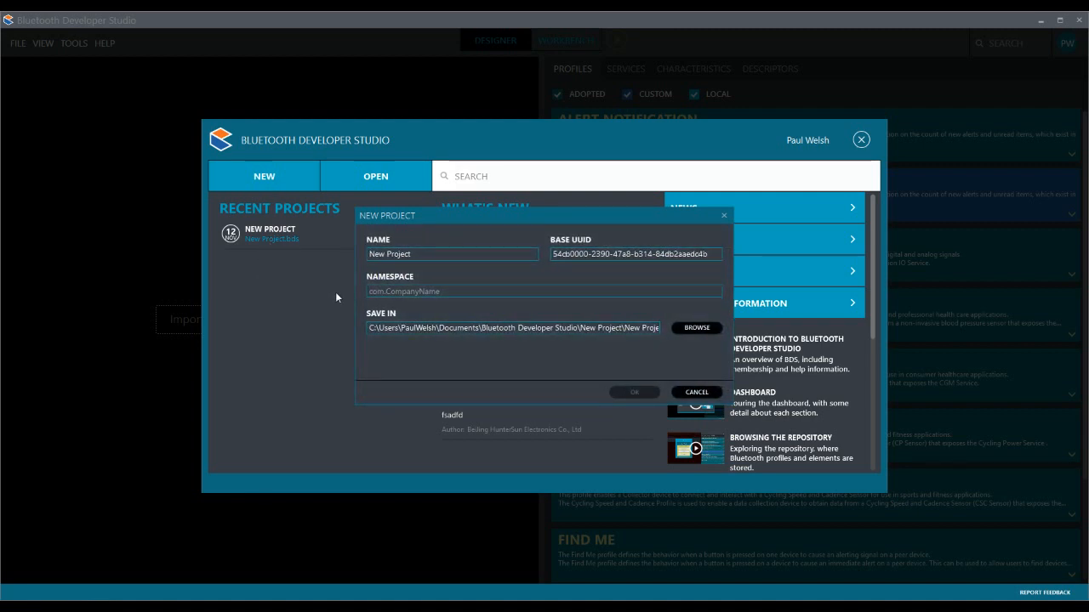
{"action": "left_click_drag", "start_coordinate": [413, 255], "coordinate": [343, 255]}
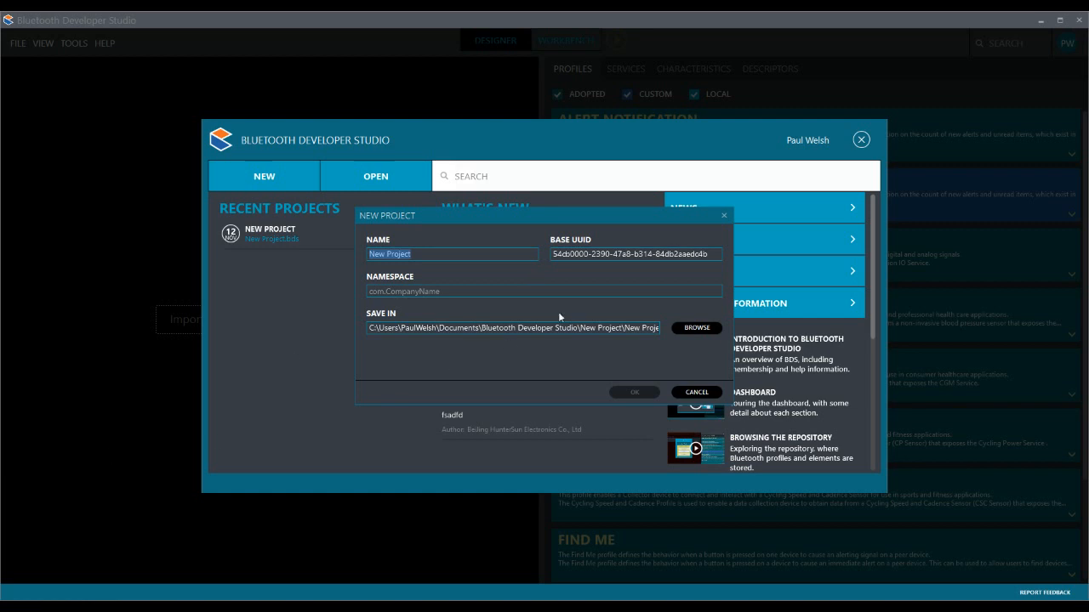
{"action": "type", "text": "Heart "}
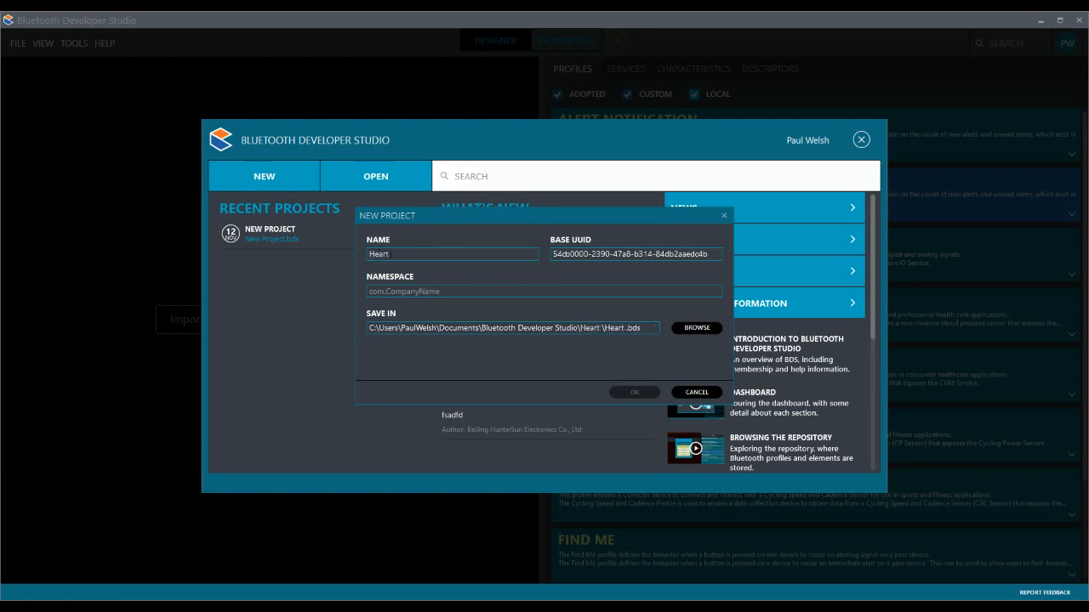
{"action": "type", "text": "Rate Monitor"}
{"action": "left_click", "coordinate": [455, 292]}
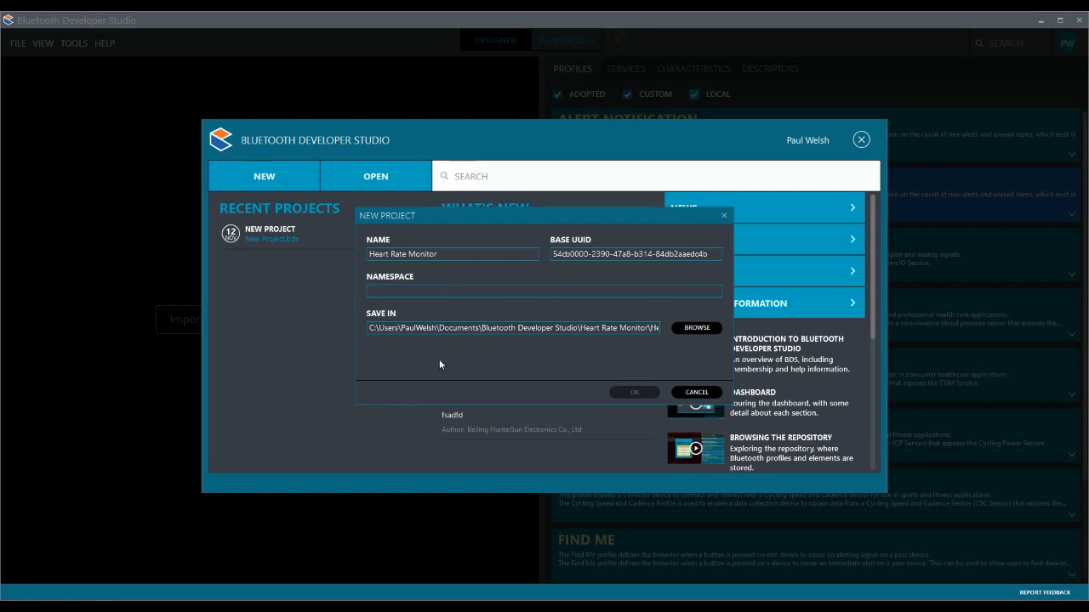
{"action": "type", "text": "m"}
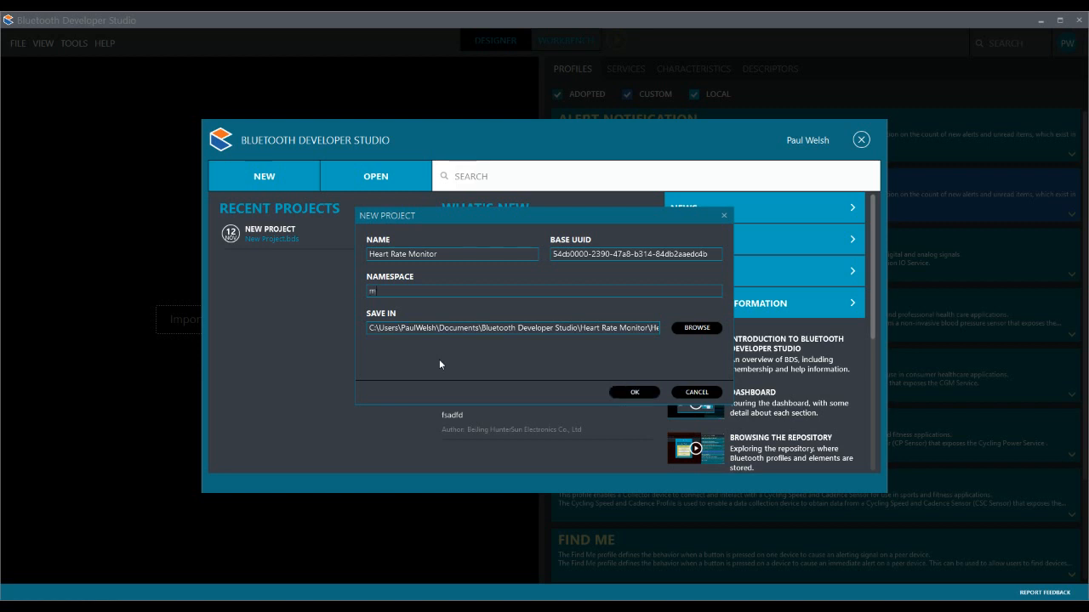
{"action": "type", "text": "bm.org"}
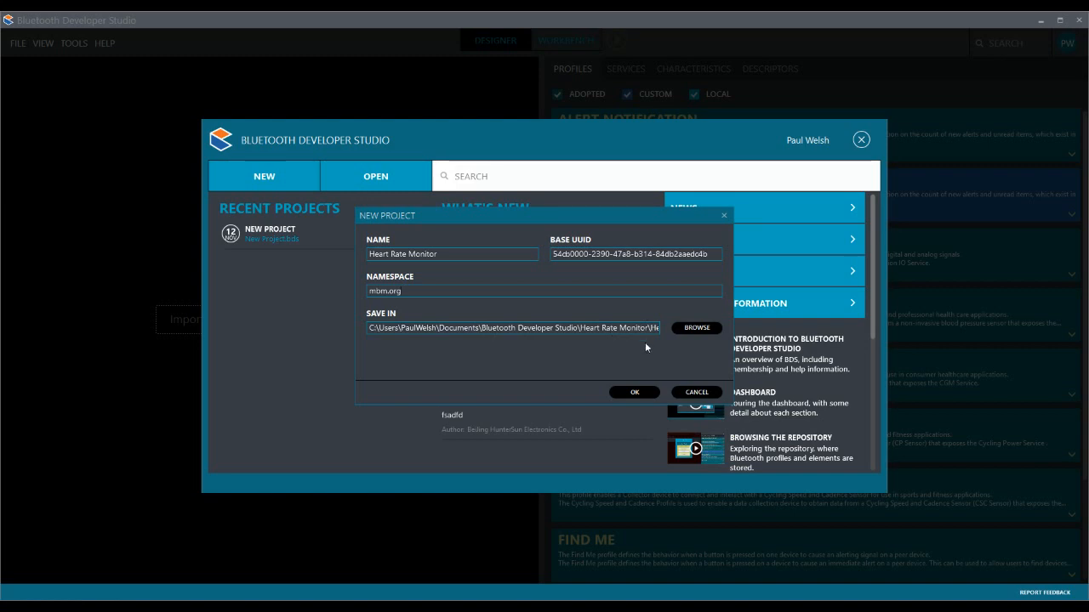
{"action": "left_click", "coordinate": [636, 392]}
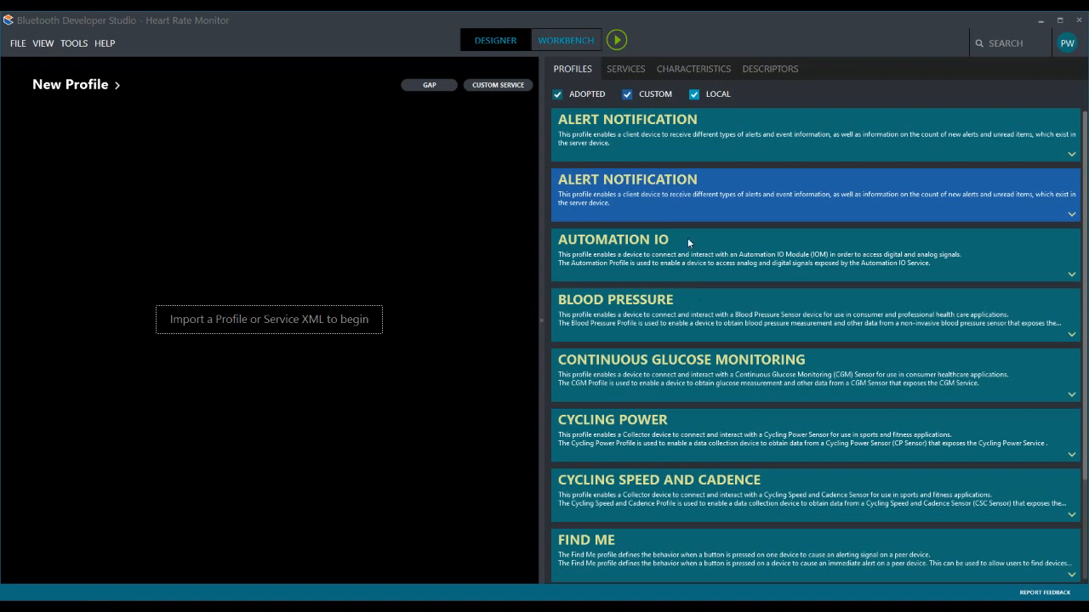
- Add the adopted Heart Rate profile from the repository to the empty profile design
{"action": "scroll", "coordinate": [688, 241], "scroll_direction": "down", "scroll_amount": 5}
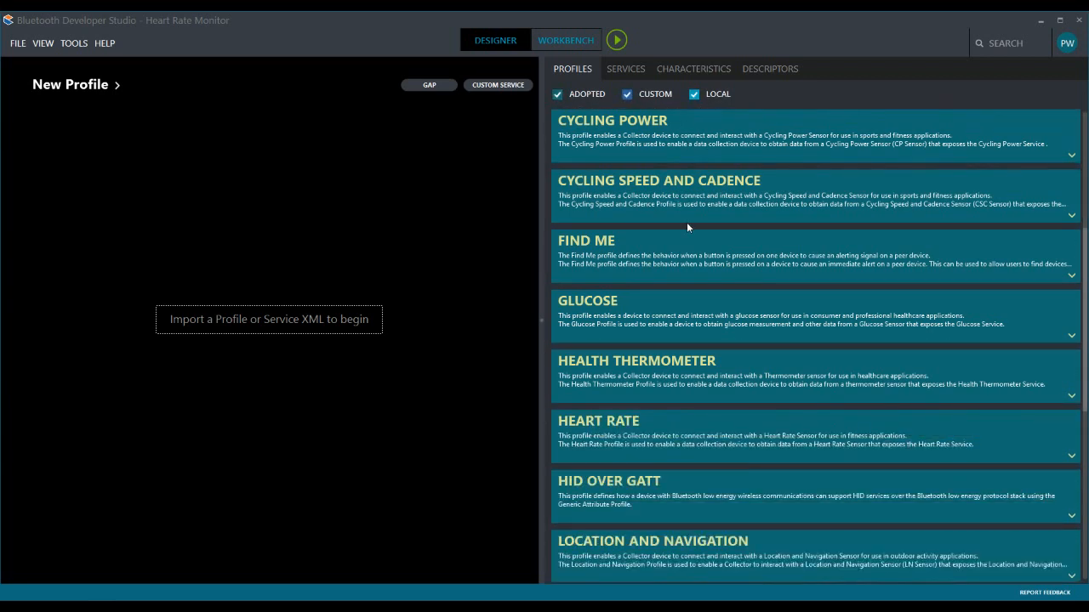
{"action": "scroll", "coordinate": [686, 222], "scroll_direction": "down", "scroll_amount": 2}
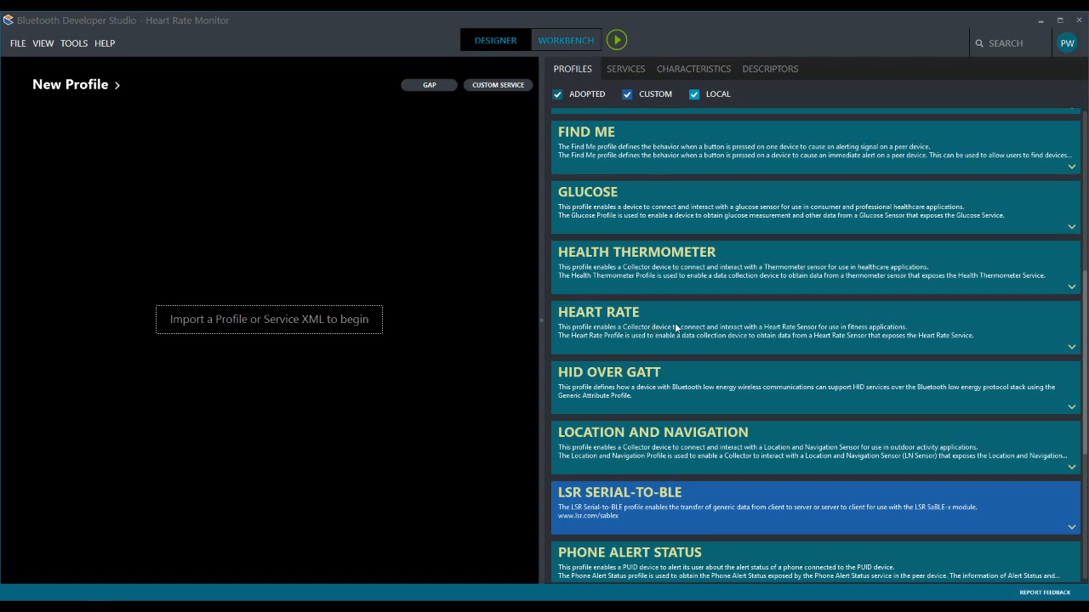
{"action": "left_click_drag", "start_coordinate": [674, 325], "coordinate": [238, 288]}
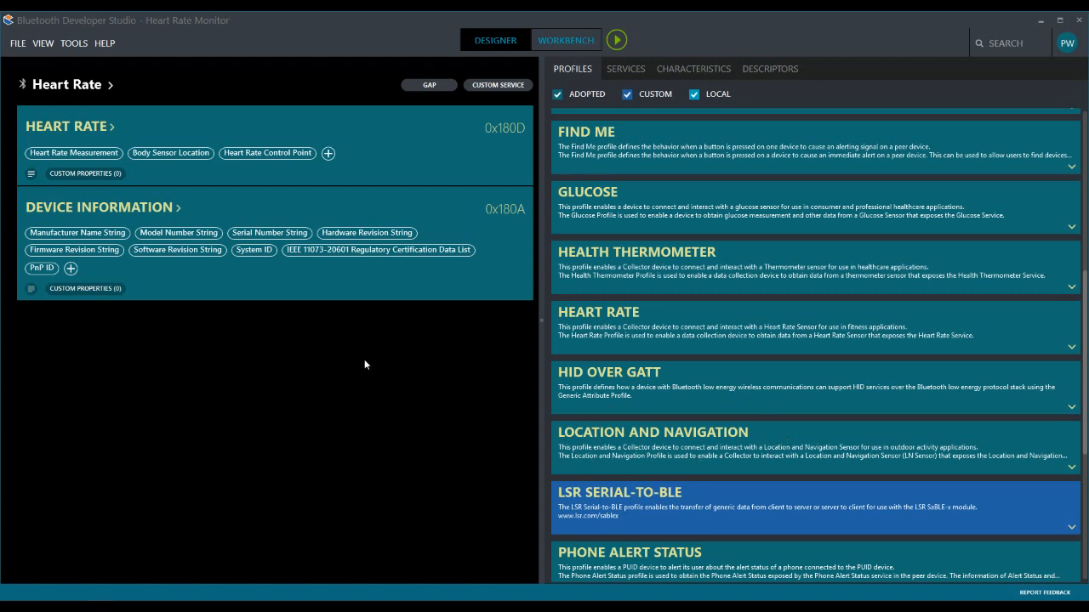
- View the Heart Rate profile's properties, including its name, roles and namespace, and close them without saving
{"action": "left_click", "coordinate": [70, 86]}
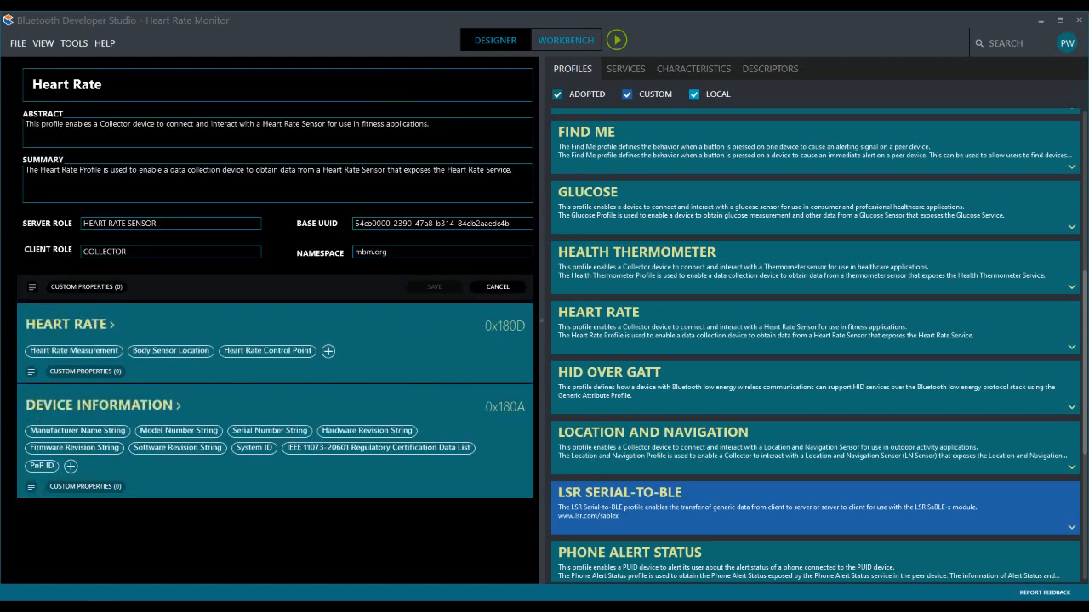
{"action": "left_click_drag", "start_coordinate": [104, 85], "coordinate": [32, 88]}
{"action": "left_click", "coordinate": [42, 88]}
{"action": "left_click", "coordinate": [500, 290]}
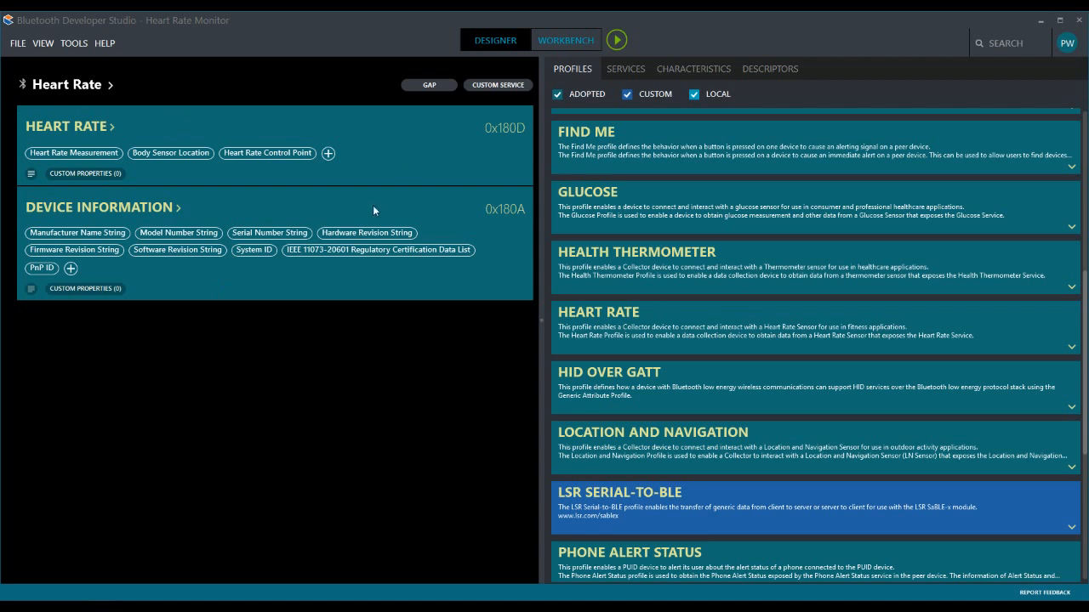
- View the details of the Heart Rate and Device Information services, closing each without changes
{"action": "left_click", "coordinate": [87, 128]}
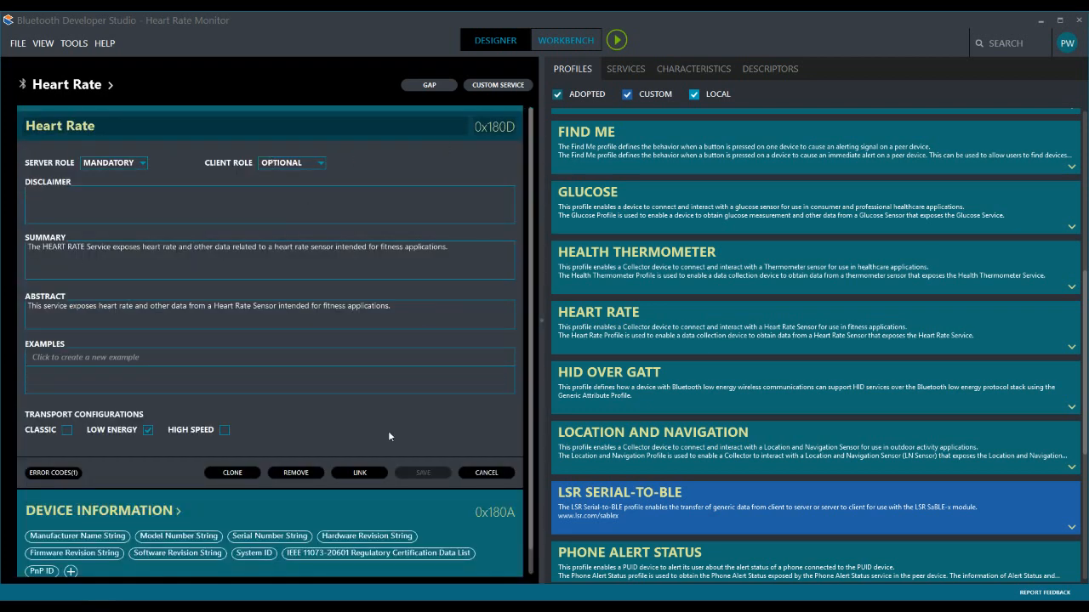
{"action": "left_click", "coordinate": [496, 474]}
{"action": "left_click", "coordinate": [295, 212]}
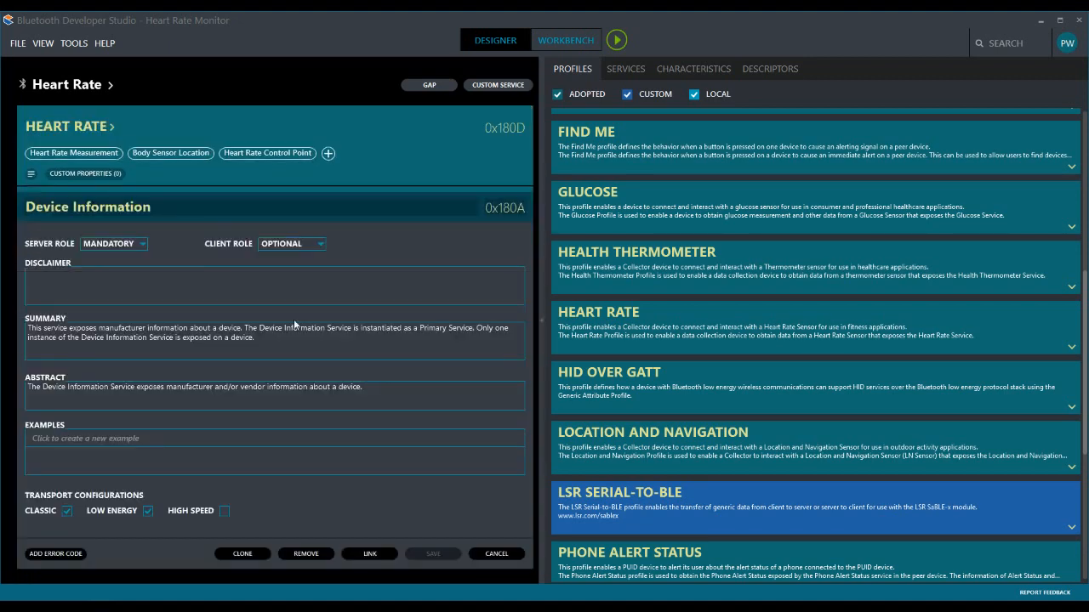
{"action": "left_click", "coordinate": [500, 555]}
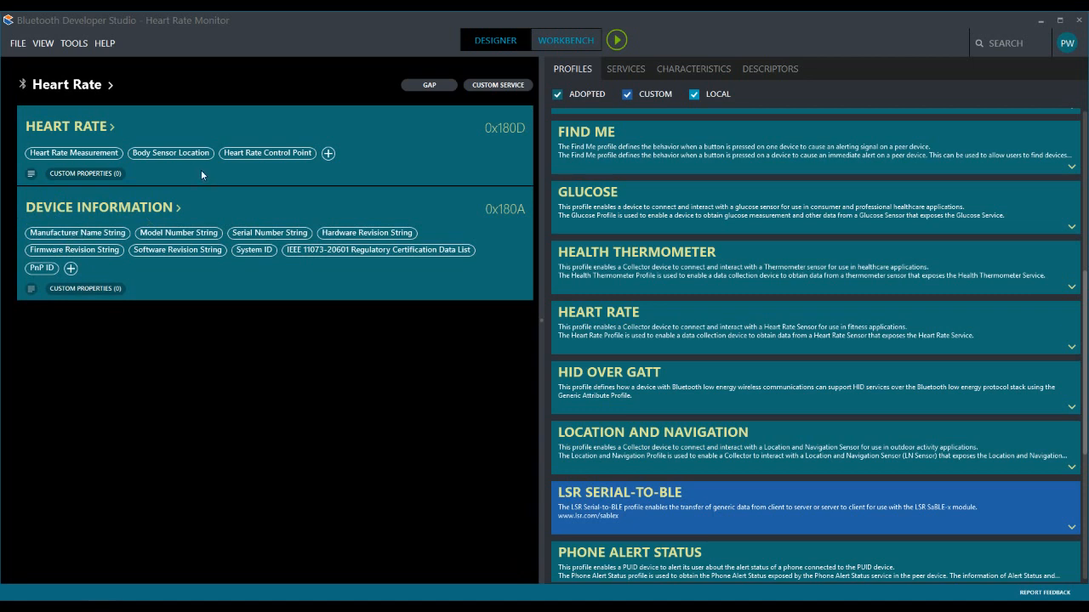
- Open the Heart Rate service's Heart Rate Measurement characteristic and examine its UUID, requirement and access properties
{"action": "left_click", "coordinate": [70, 154]}
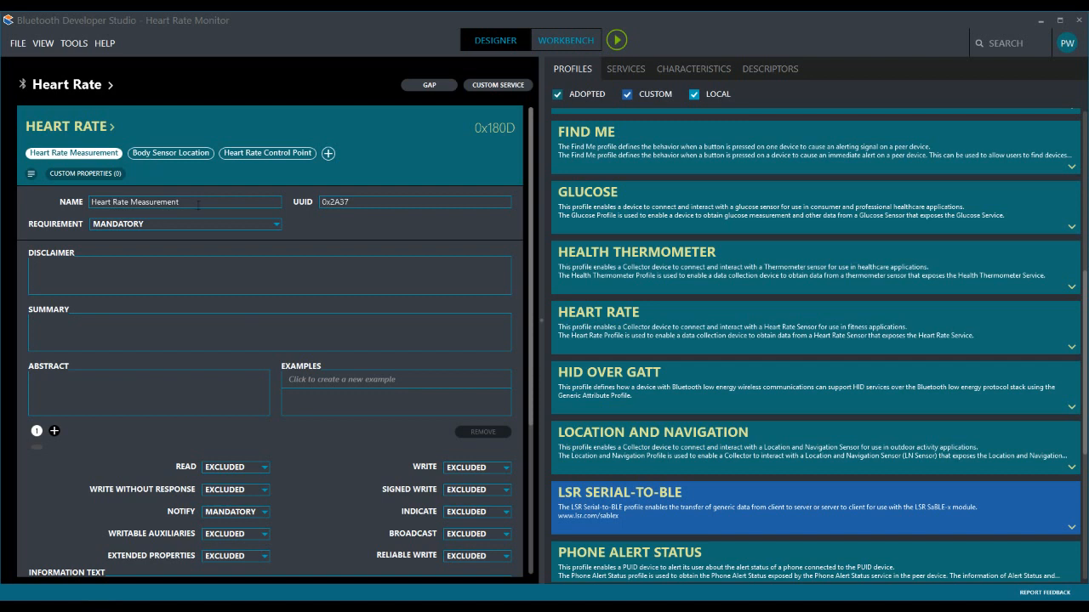
{"action": "scroll", "coordinate": [336, 311], "scroll_direction": "down", "scroll_amount": 1}
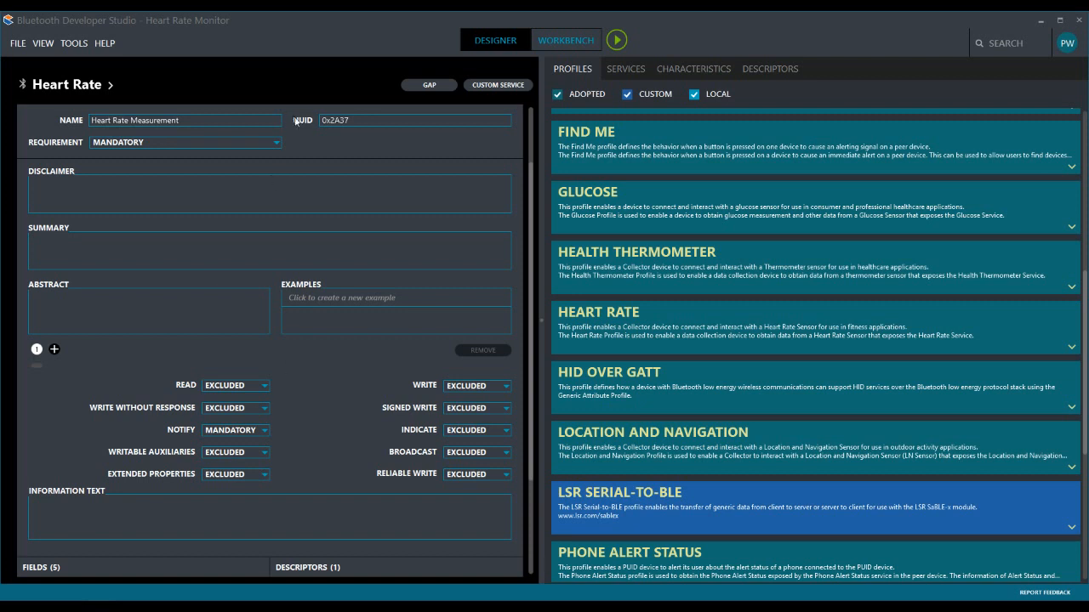
{"action": "left_click", "coordinate": [334, 120]}
{"action": "left_click_drag", "start_coordinate": [358, 120], "coordinate": [382, 122]}
{"action": "scroll", "coordinate": [68, 536], "scroll_direction": "down", "scroll_amount": 1}
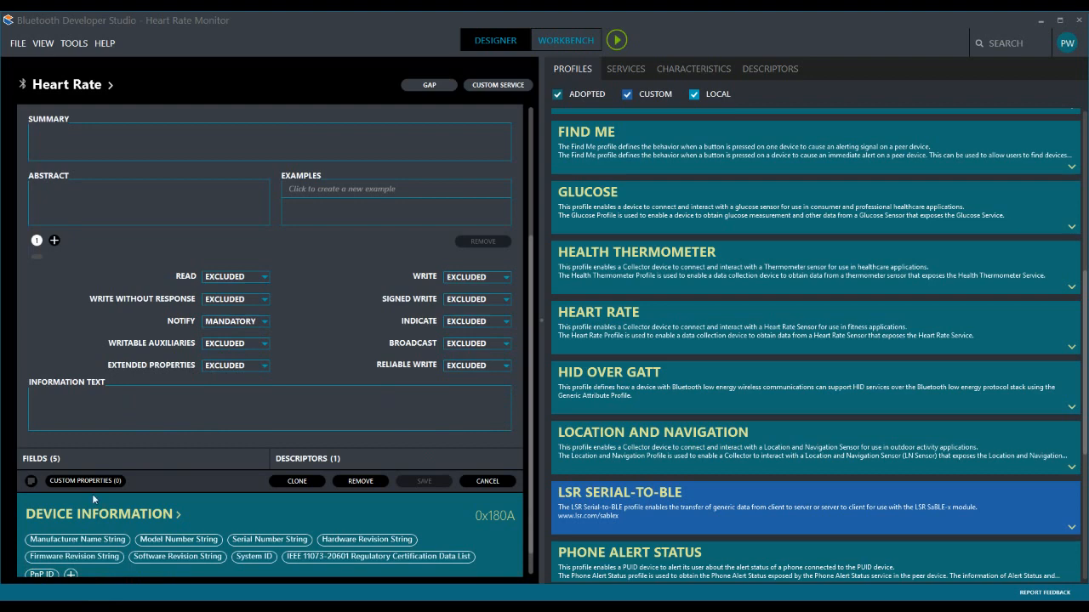
- Inspect the Heart Rate Measurement fields and the bit fields of Flags, and close the characteristic without saving
{"action": "left_click", "coordinate": [40, 458]}
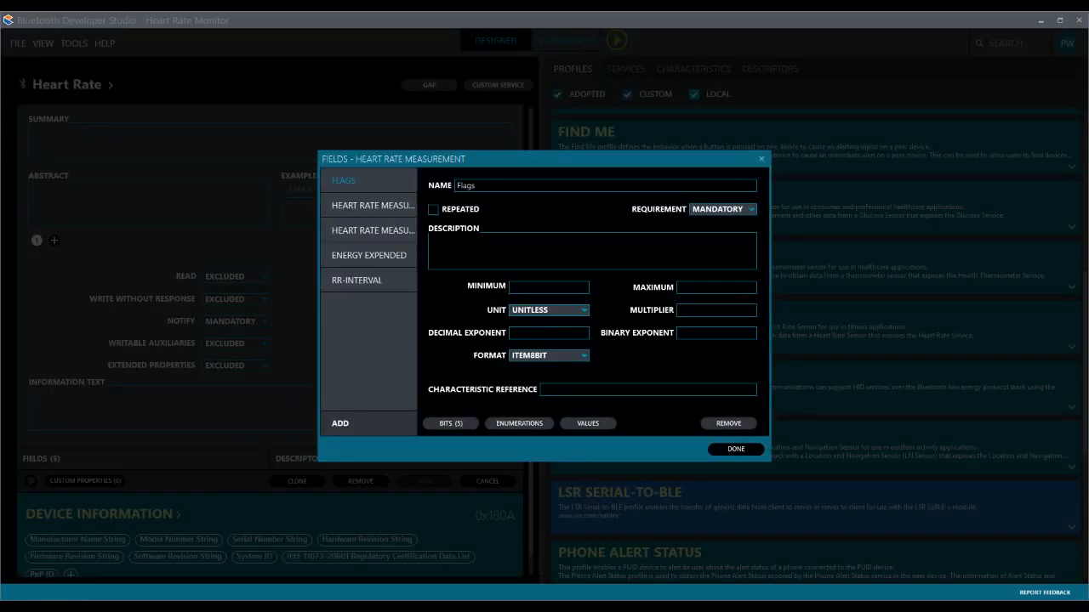
{"action": "left_click_drag", "start_coordinate": [618, 162], "coordinate": [392, 132]}
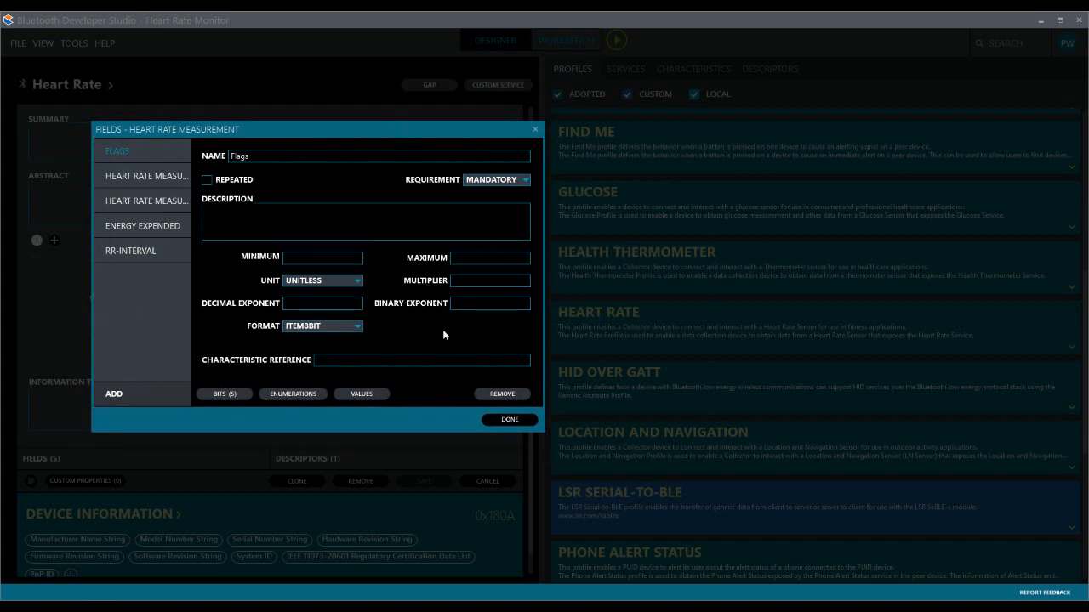
{"action": "left_click", "coordinate": [227, 393]}
{"action": "left_click_drag", "start_coordinate": [334, 134], "coordinate": [379, 164]}
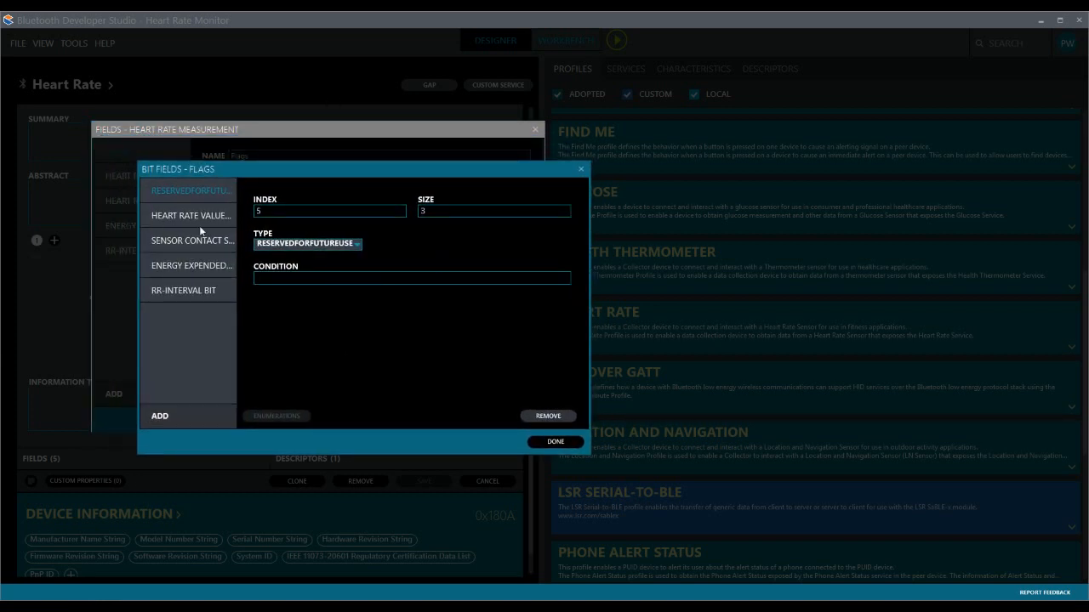
{"action": "left_click", "coordinate": [569, 442]}
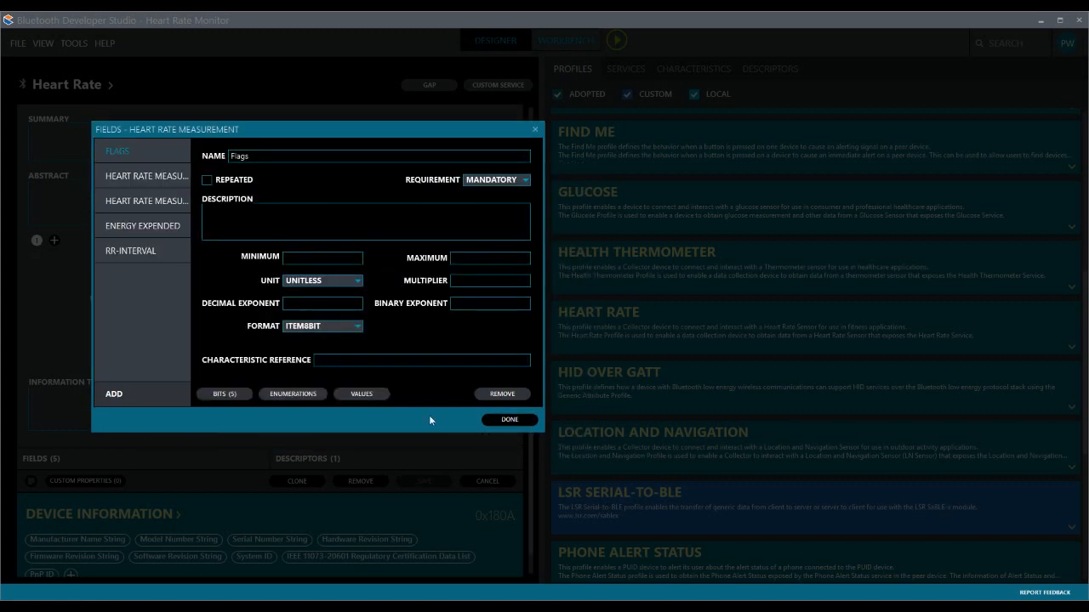
{"action": "left_click", "coordinate": [511, 419]}
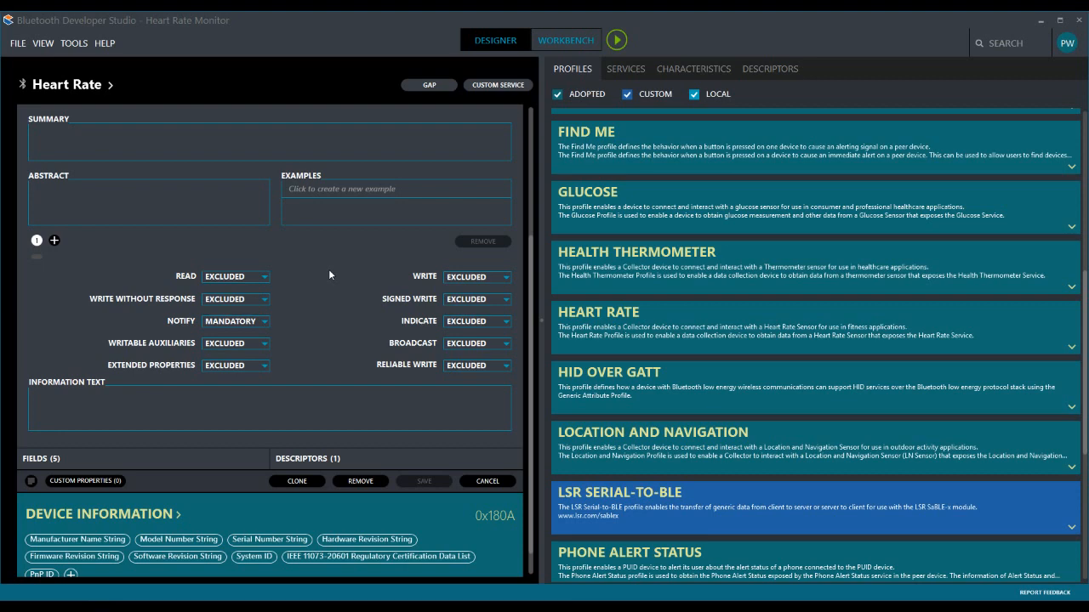
{"action": "scroll", "coordinate": [306, 311], "scroll_direction": "up", "scroll_amount": 1}
{"action": "scroll", "coordinate": [306, 311], "scroll_direction": "up", "scroll_amount": 3}
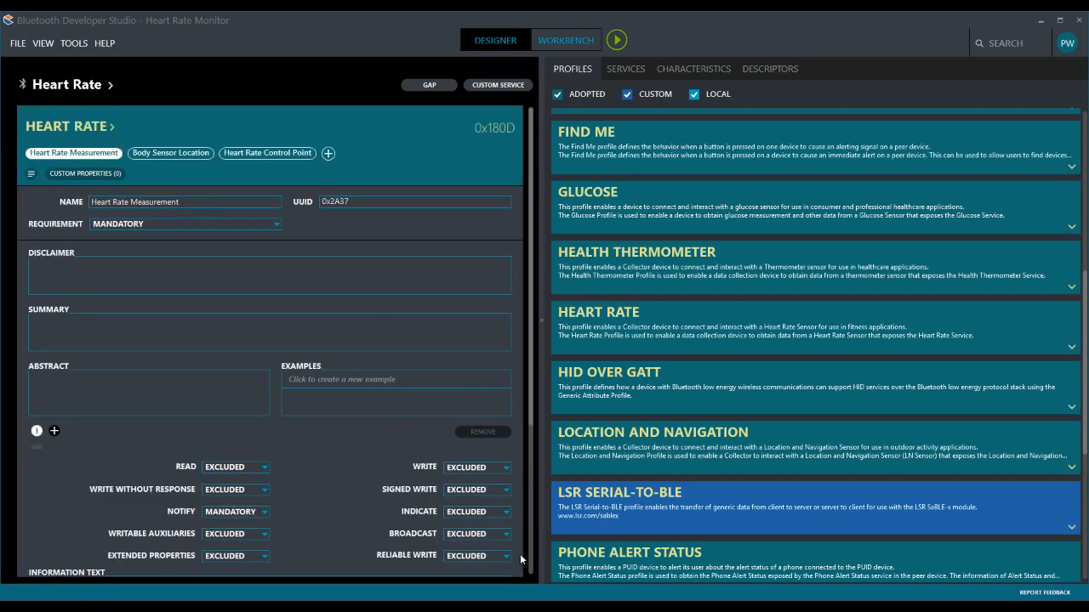
{"action": "scroll", "coordinate": [520, 553], "scroll_direction": "down", "scroll_amount": 3}
{"action": "left_click", "coordinate": [507, 536]}
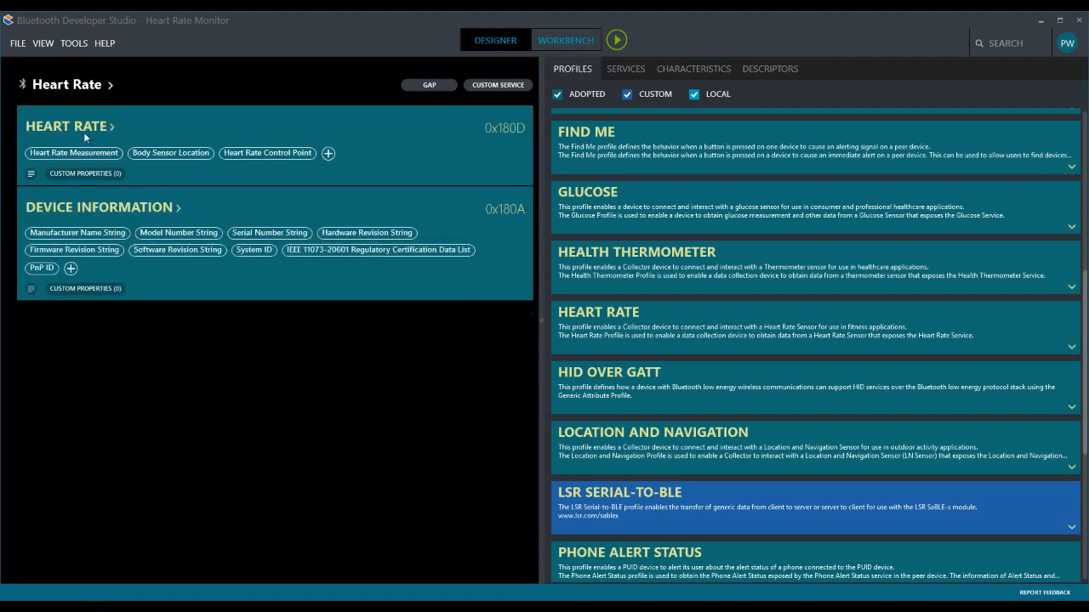
- Rename the Heart Rate service to "Heart Rate Monitor" and save it as a custom local service
{"action": "left_click", "coordinate": [84, 134]}
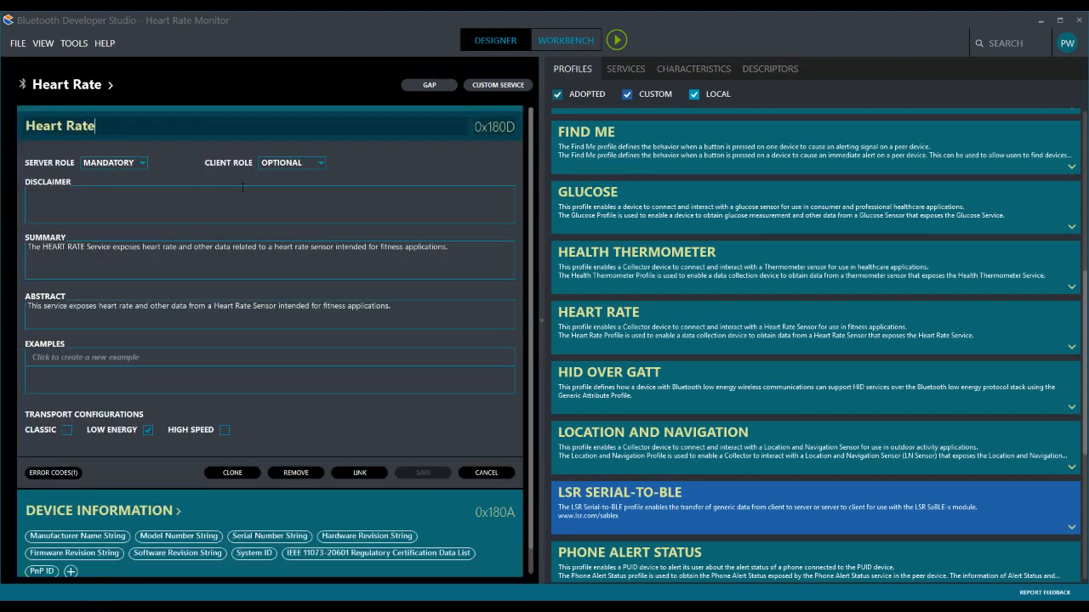
{"action": "type", "text": "Monitor"}
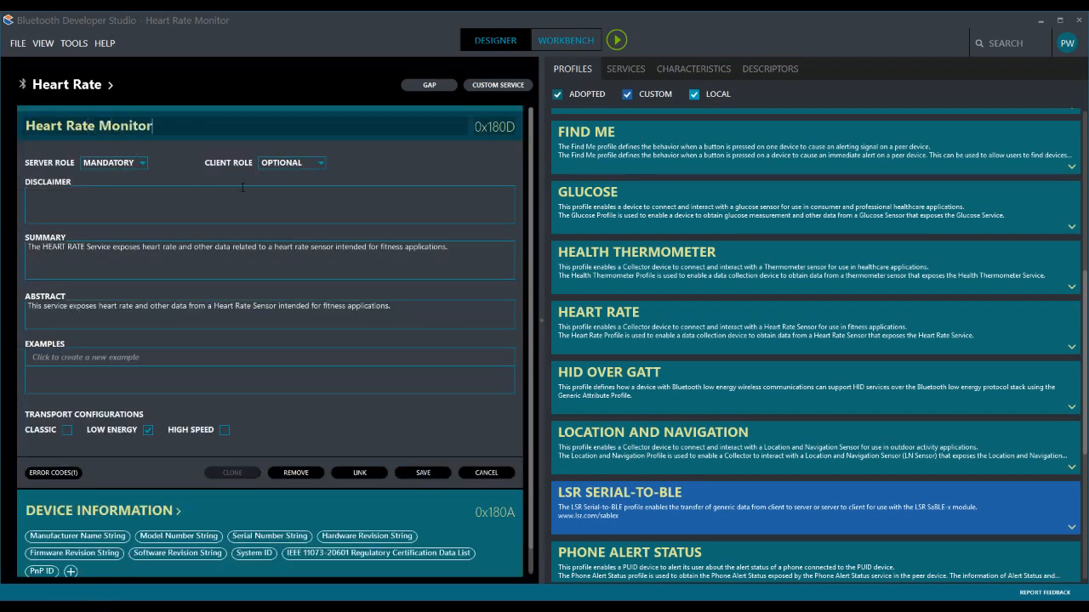
{"action": "left_click", "coordinate": [423, 472]}
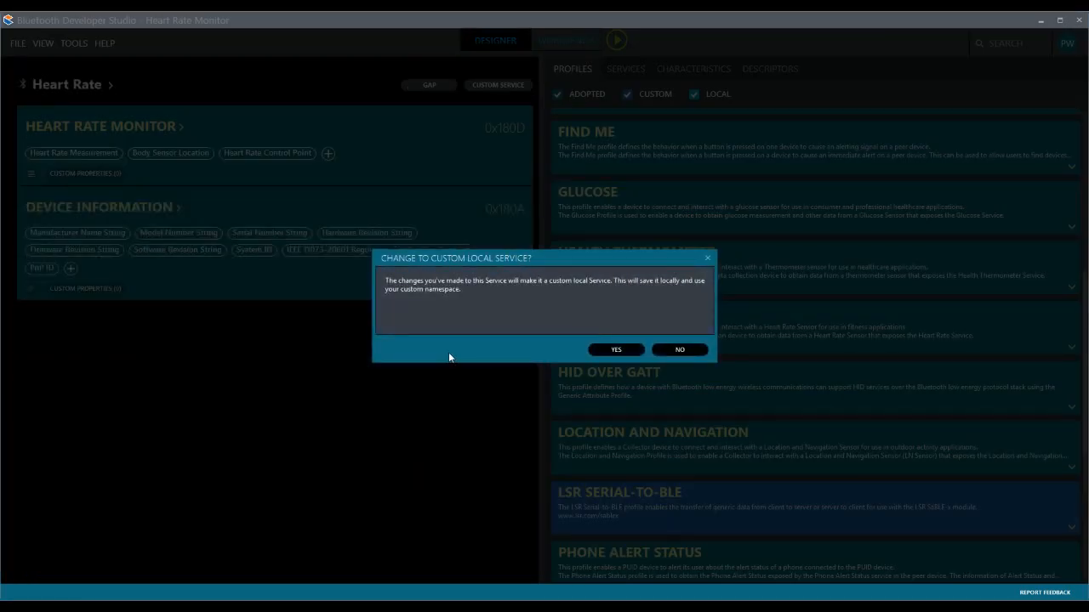
{"action": "left_click", "coordinate": [615, 350]}
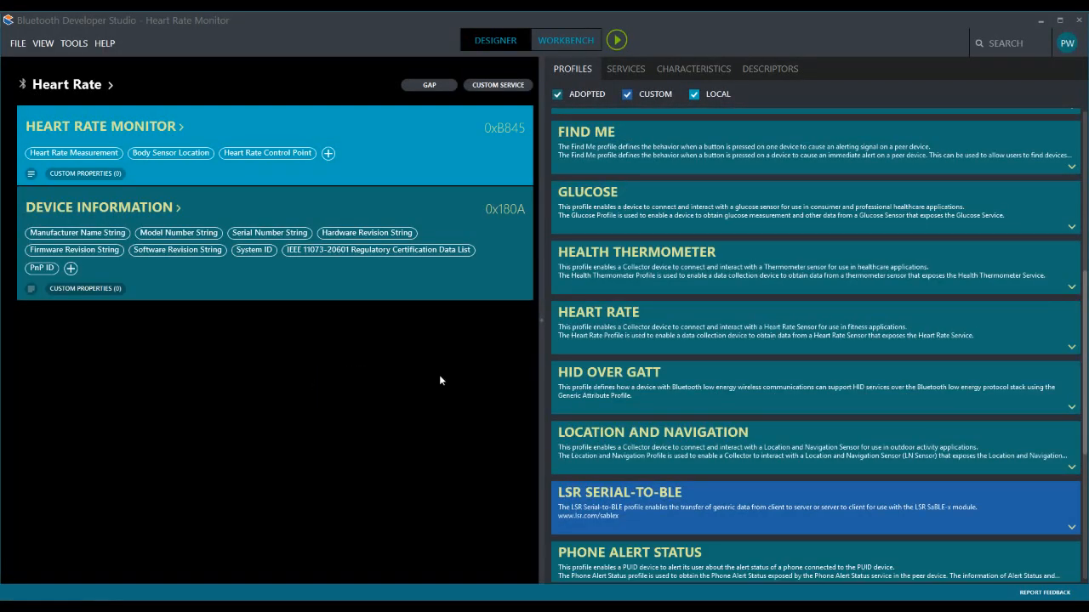
- Browse the library's services to find the custom local Heart Rate Monitor service
{"action": "scroll", "coordinate": [649, 341], "scroll_direction": "up", "scroll_amount": 1}
{"action": "scroll", "coordinate": [718, 375], "scroll_direction": "down", "scroll_amount": 3}
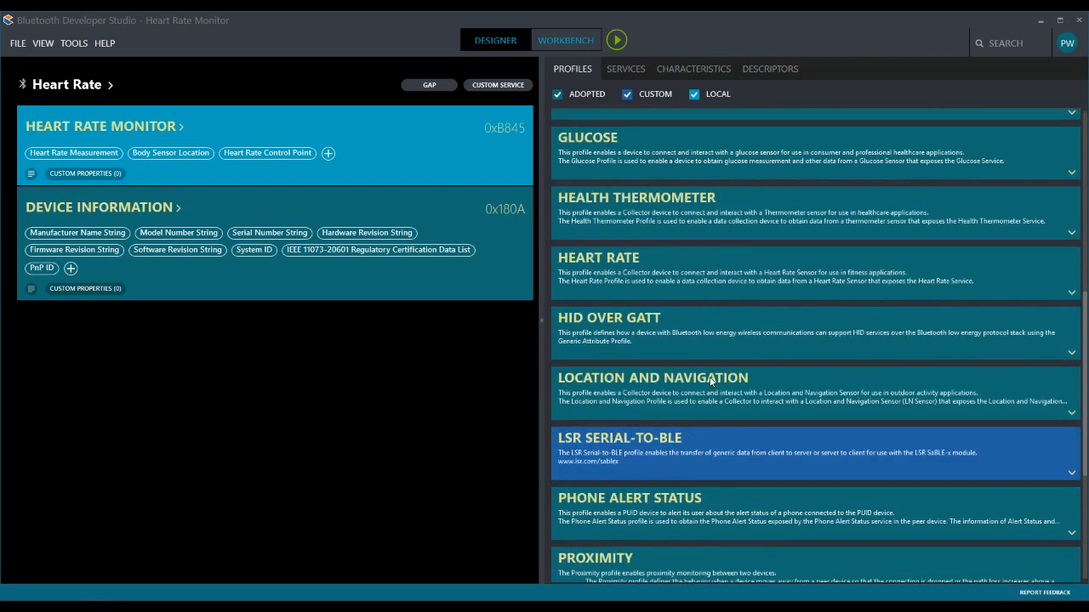
{"action": "left_click", "coordinate": [635, 70]}
{"action": "scroll", "coordinate": [753, 286], "scroll_direction": "down", "scroll_amount": 6}
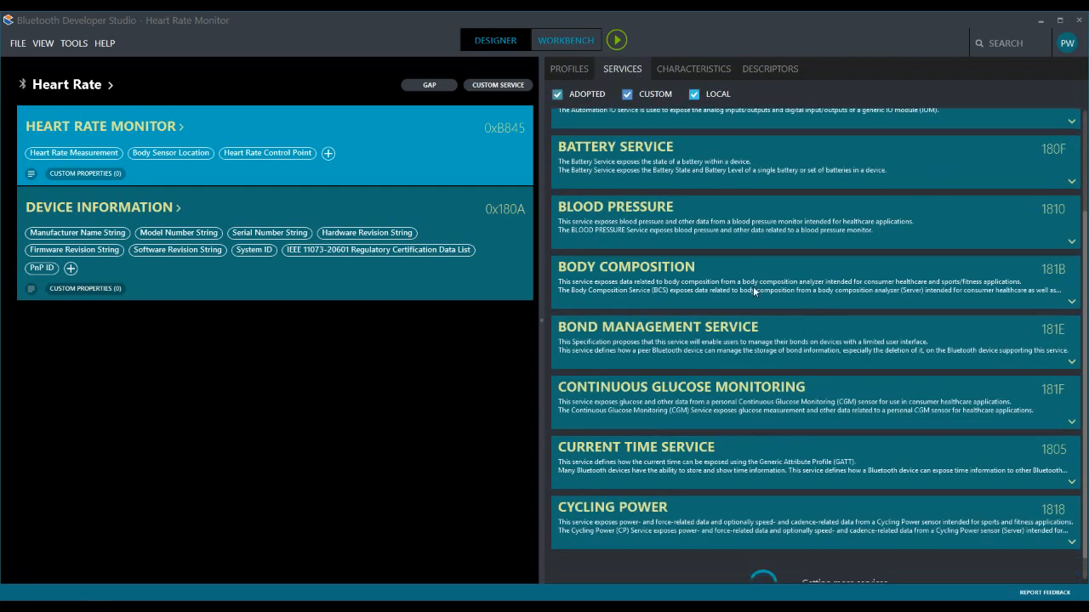
{"action": "scroll", "coordinate": [752, 285], "scroll_direction": "down", "scroll_amount": 7}
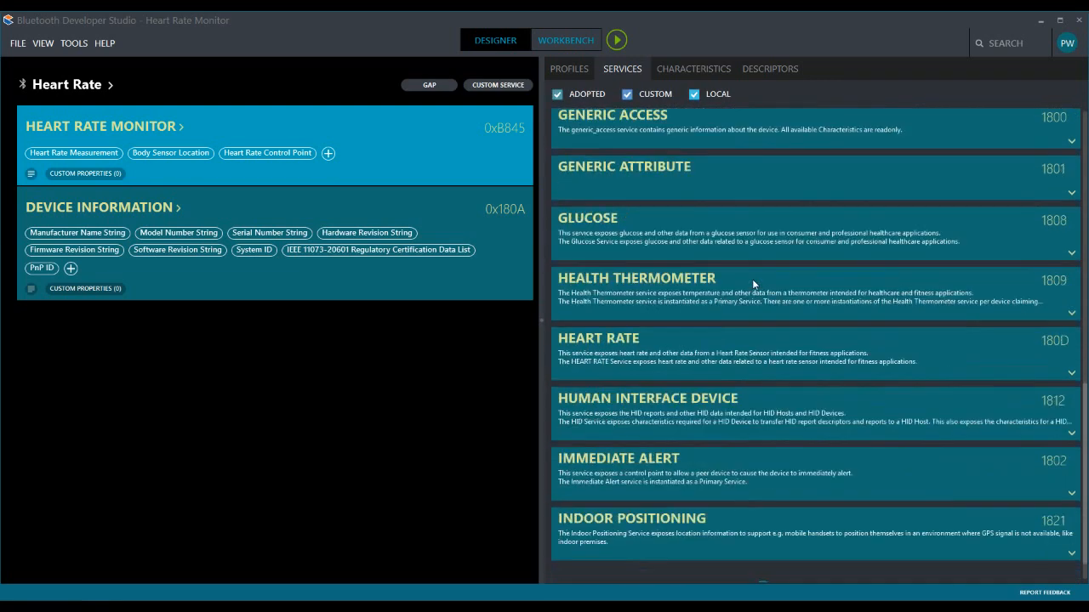
{"action": "scroll", "coordinate": [753, 285], "scroll_direction": "down", "scroll_amount": 2}
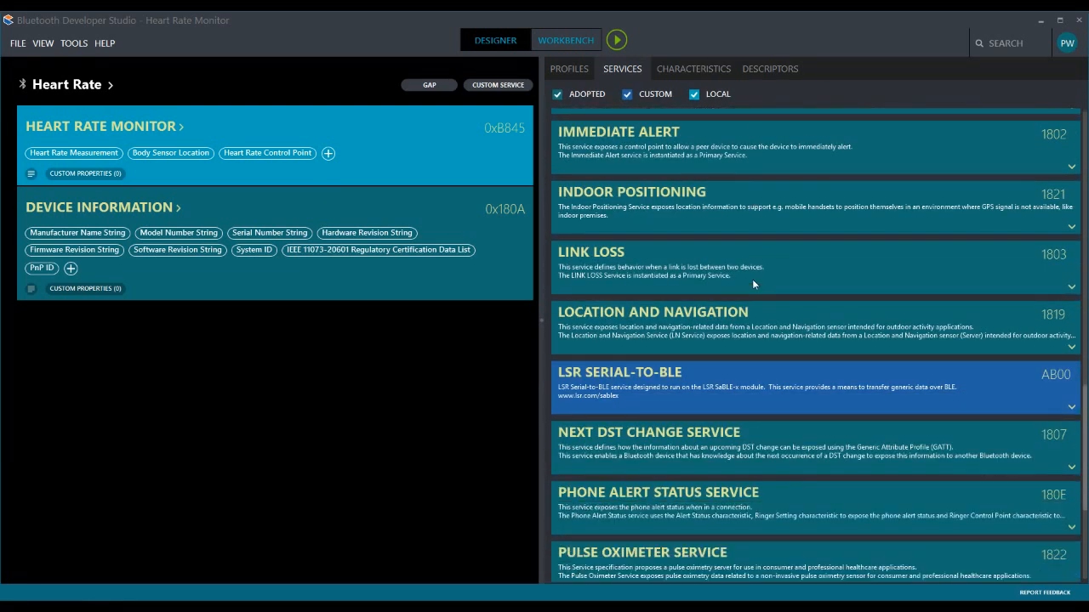
{"action": "scroll", "coordinate": [729, 325], "scroll_direction": "down", "scroll_amount": 5}
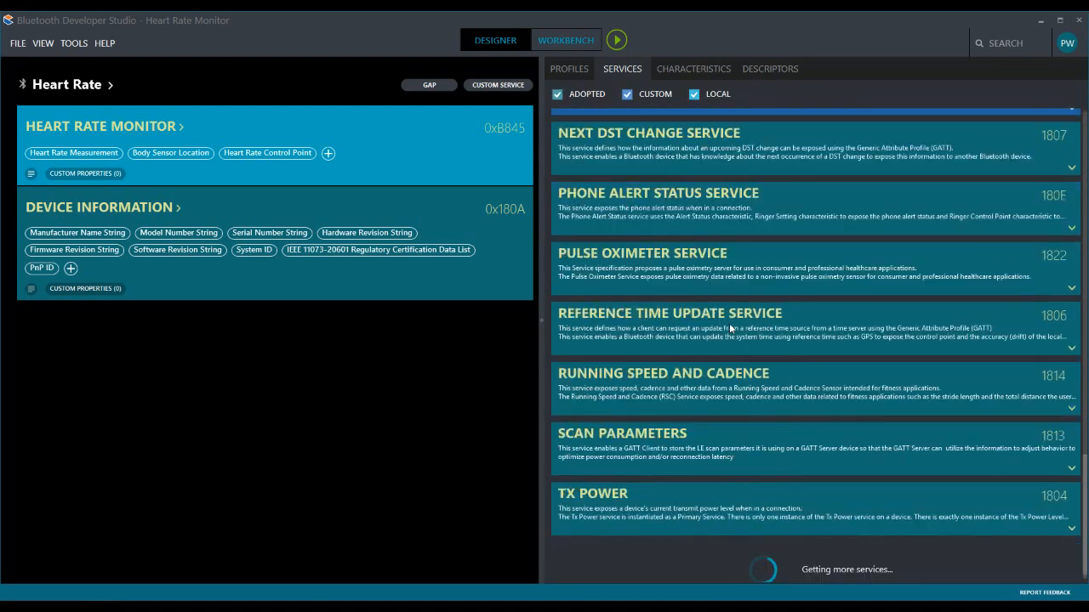
{"action": "scroll", "coordinate": [729, 322], "scroll_direction": "up", "scroll_amount": 10}
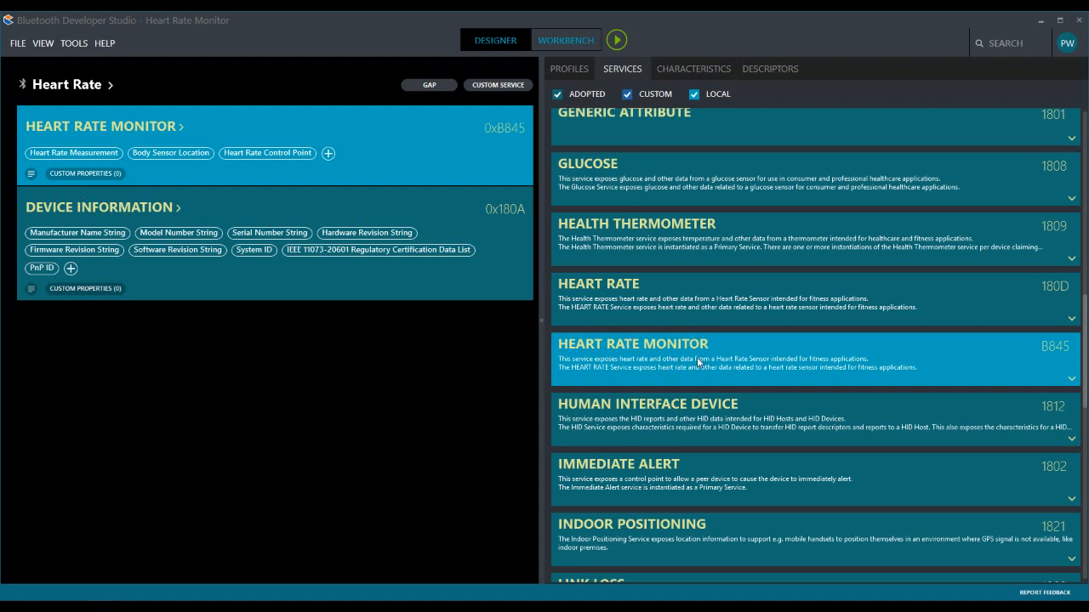
{"action": "mouse_move", "coordinate": [697, 358]}
{"action": "left_mouse_down"}
{"action": "mouse_move", "coordinate": [207, 349]}
{"action": "mouse_move", "coordinate": [689, 356]}
{"action": "left_mouse_up"}
- Add a custom service to the Heart Rate profile and name it "Button Service"
{"action": "left_click", "coordinate": [500, 86]}
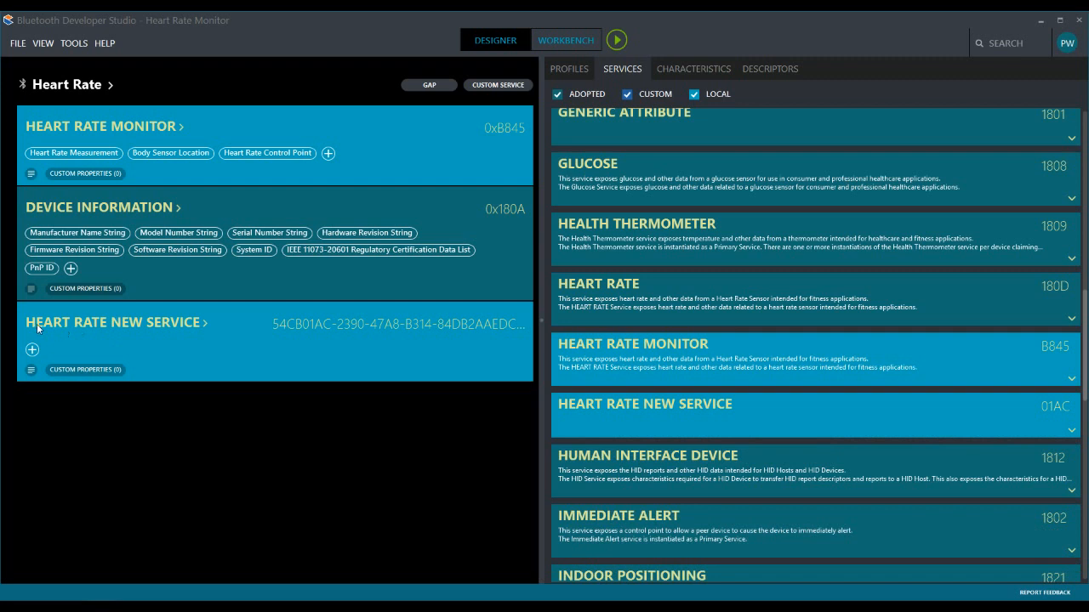
{"action": "left_click", "coordinate": [127, 329]}
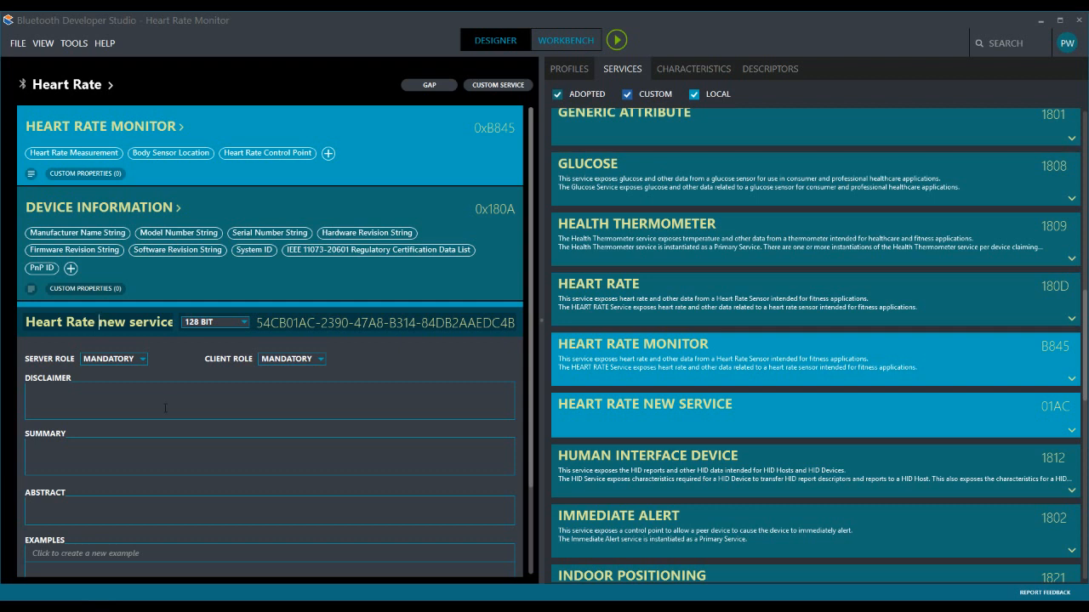
{"action": "key", "text": "ctrl+a"}
{"action": "type", "text": "B"}
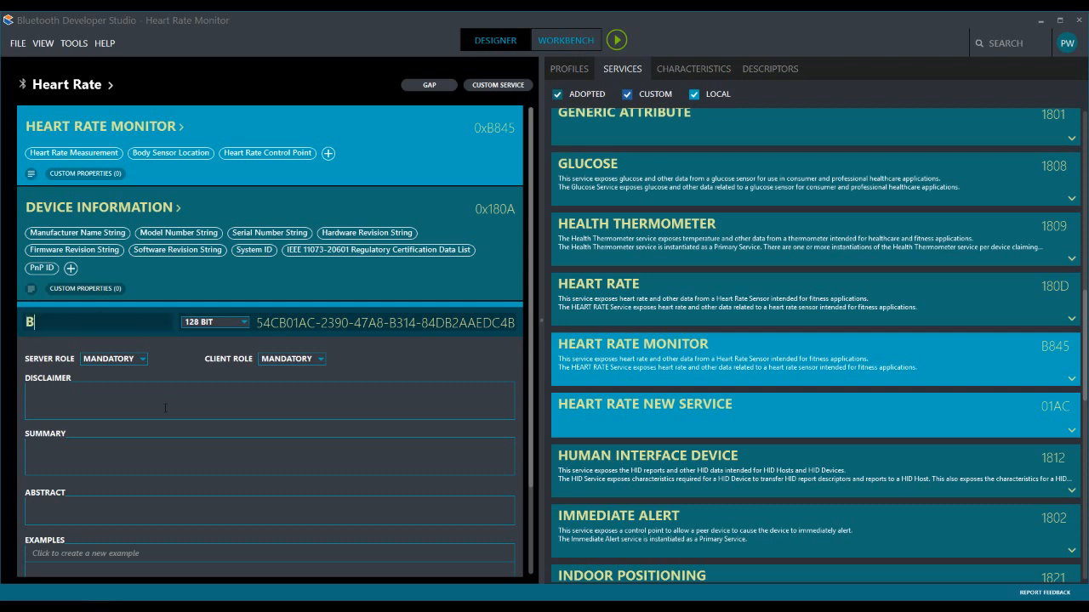
{"action": "type", "text": "utton Service"}
- Give Button Service a 16-bit UUID and the summary "This is a button service", and save it
{"action": "left_click", "coordinate": [230, 322]}
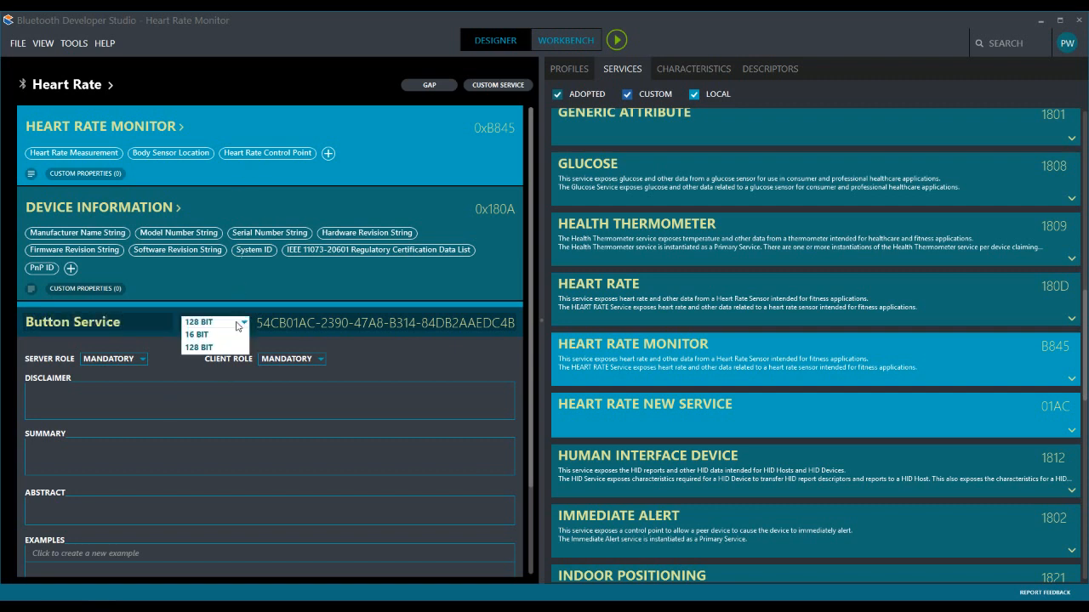
{"action": "left_click", "coordinate": [213, 334]}
{"action": "scroll", "coordinate": [391, 379], "scroll_direction": "down", "scroll_amount": 2}
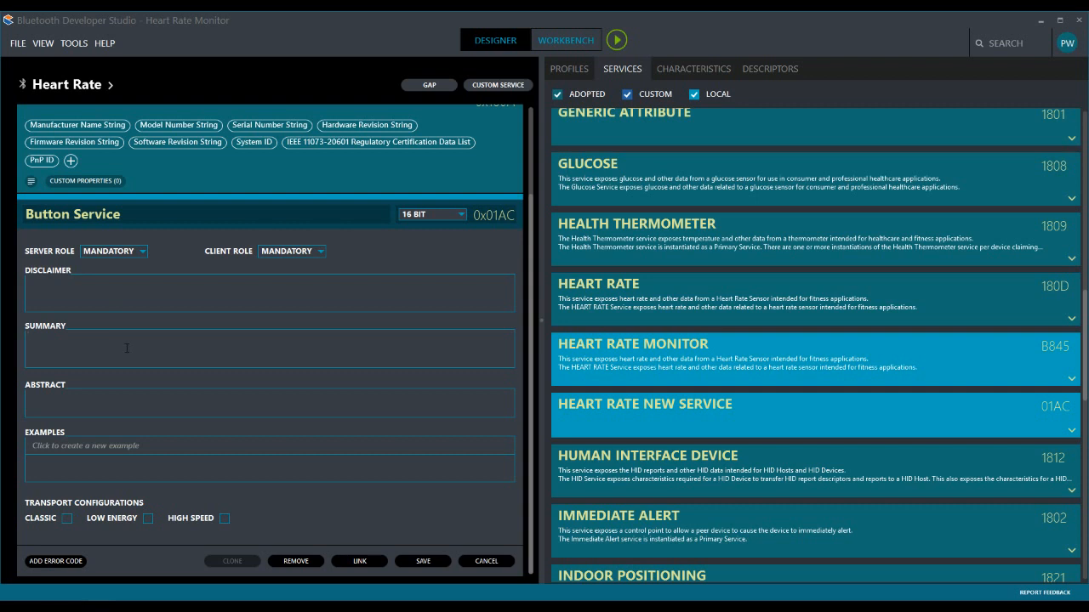
{"action": "type", "text": "This is a button service"}
{"action": "left_click", "coordinate": [434, 563]}
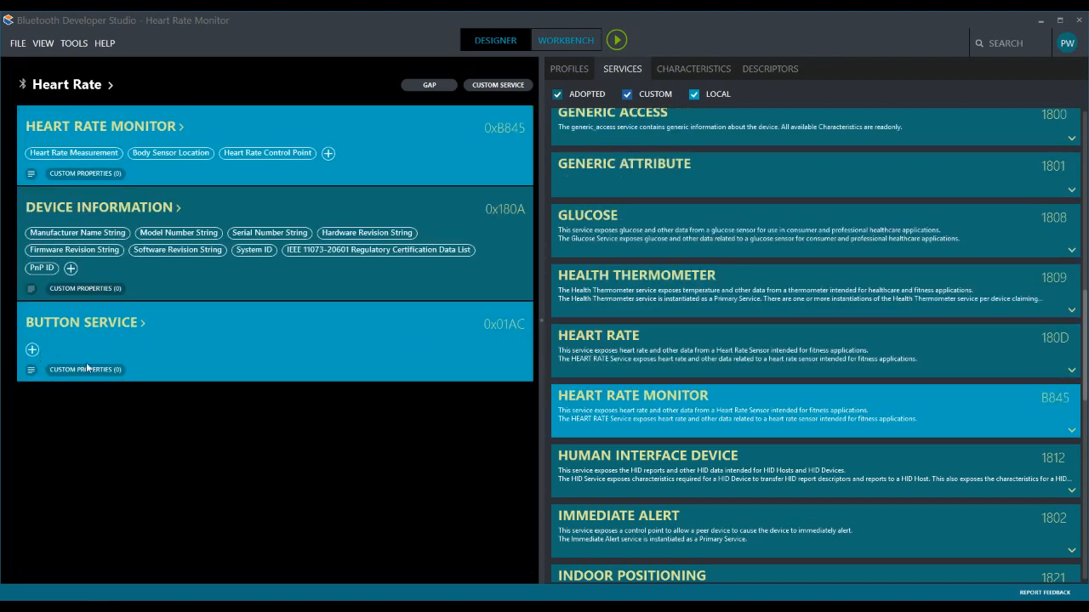
- Add a new characteristic to Button Service and name it "Button"
{"action": "left_click", "coordinate": [33, 349]}
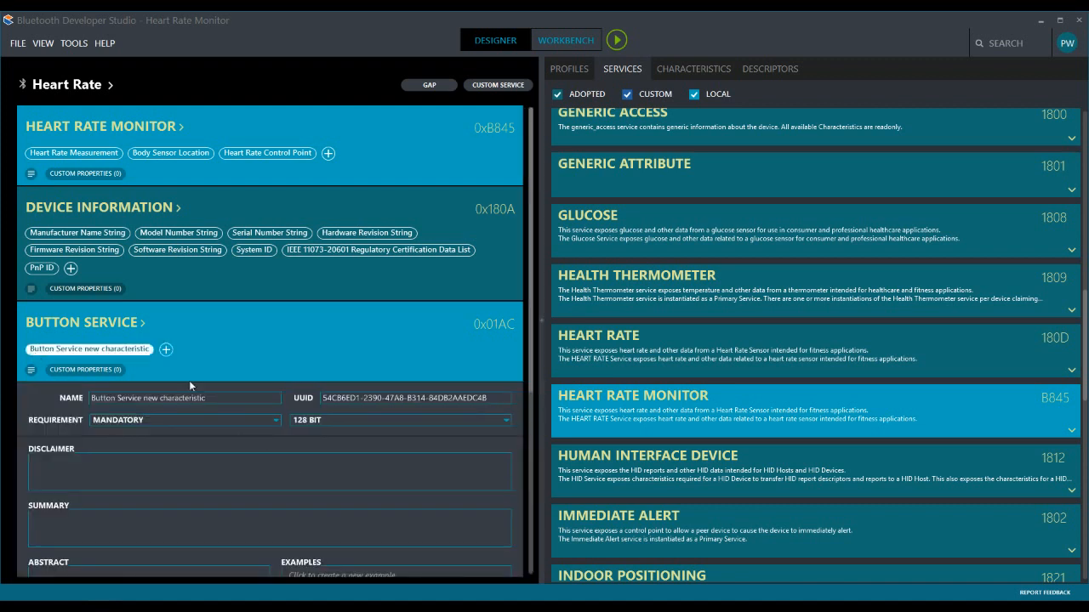
{"action": "scroll", "coordinate": [306, 462], "scroll_direction": "down", "scroll_amount": 2}
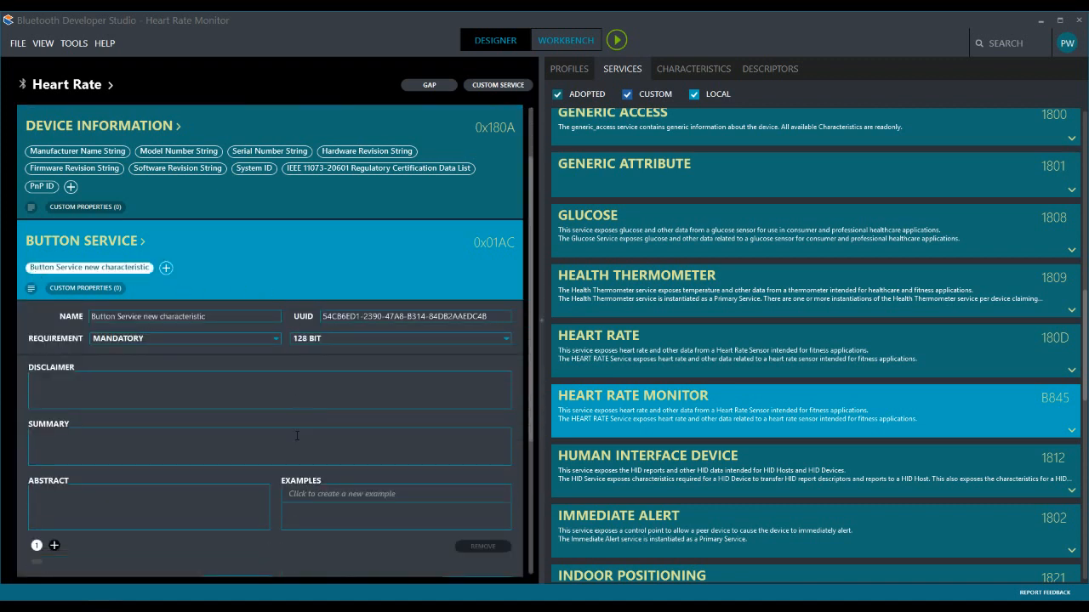
{"action": "left_click_drag", "start_coordinate": [219, 316], "coordinate": [253, 327]}
{"action": "left_click", "coordinate": [139, 315]}
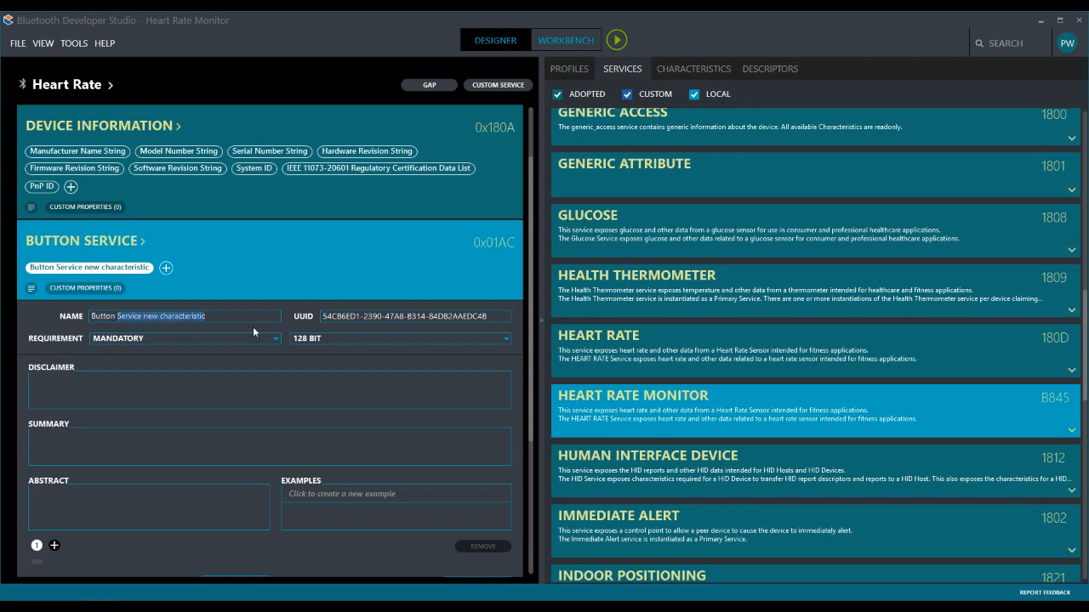
{"action": "key", "text": "BackSpace"}
{"action": "key", "text": "BackSpace"}
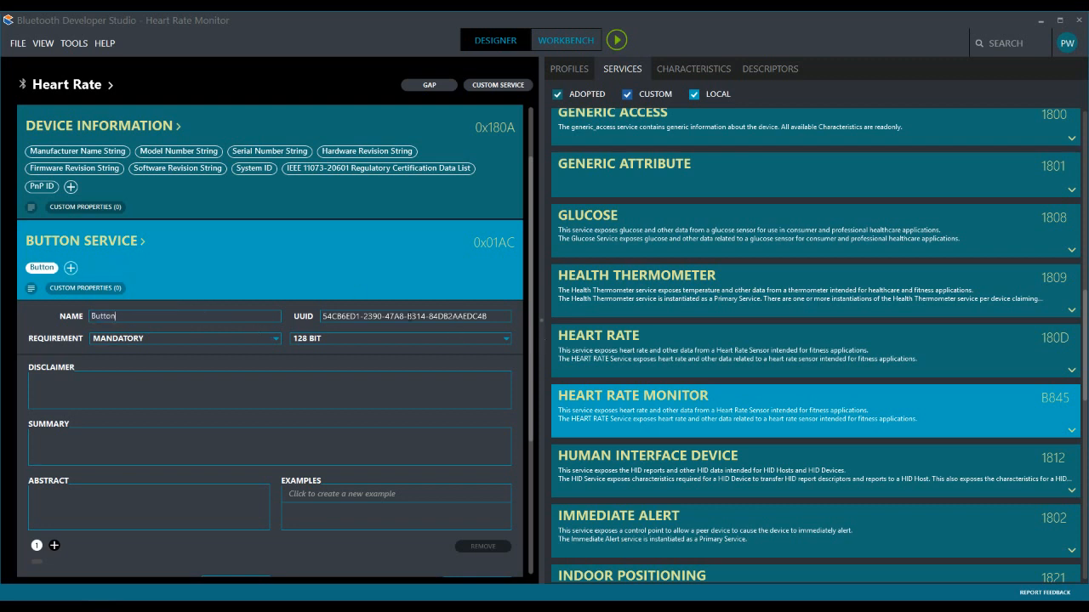
- Set the Button characteristic's UUID to 16 bit and its Read property to Mandatory
{"action": "left_click", "coordinate": [374, 341]}
{"action": "left_click", "coordinate": [375, 353]}
{"action": "scroll", "coordinate": [400, 399], "scroll_direction": "down", "scroll_amount": 3}
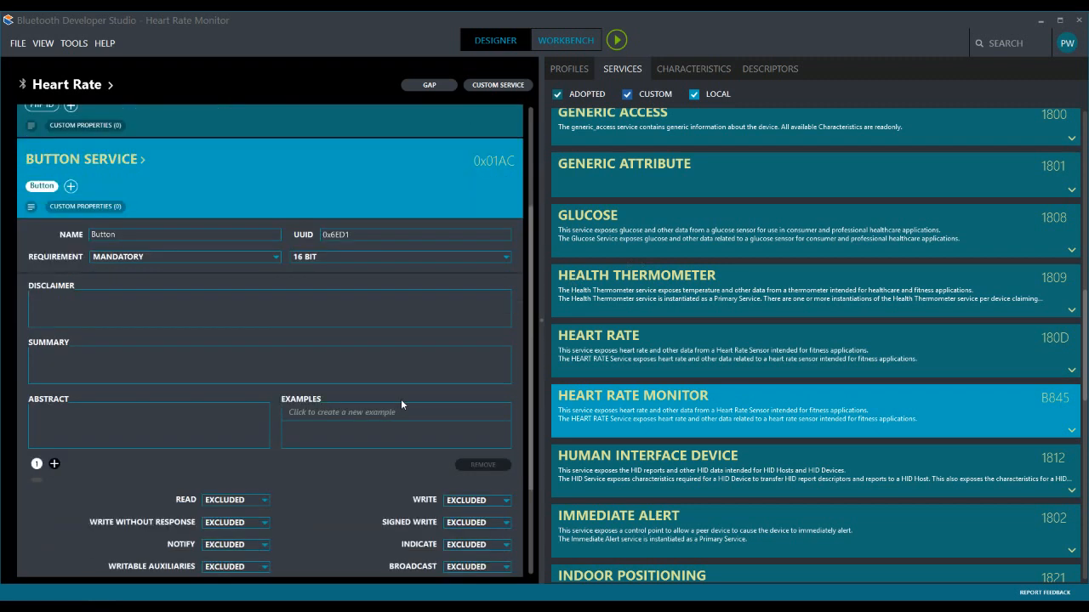
{"action": "scroll", "coordinate": [357, 434], "scroll_direction": "down", "scroll_amount": 1}
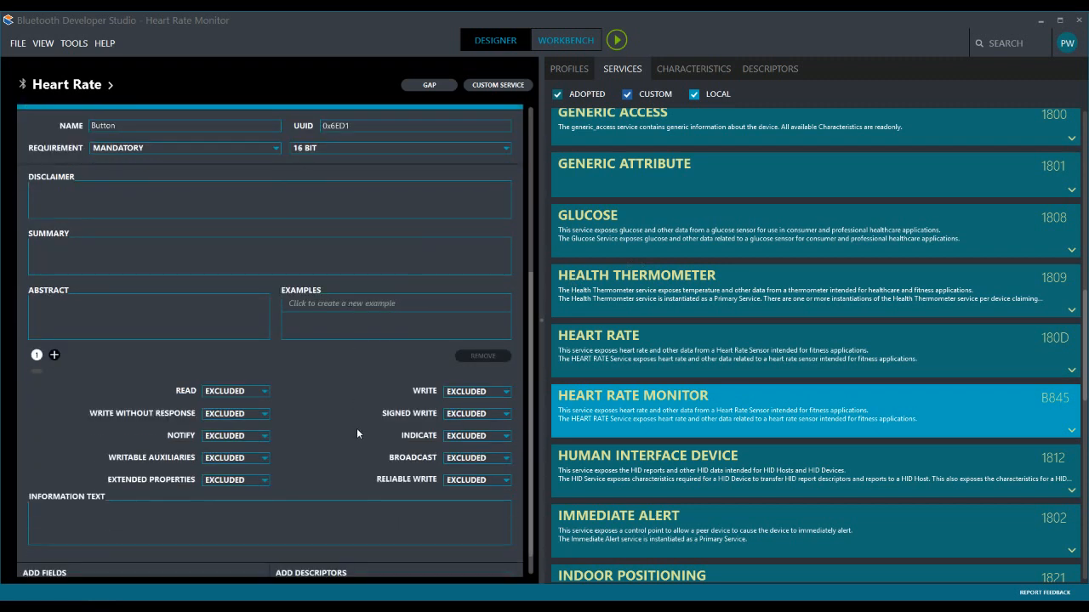
{"action": "left_click", "coordinate": [264, 393]}
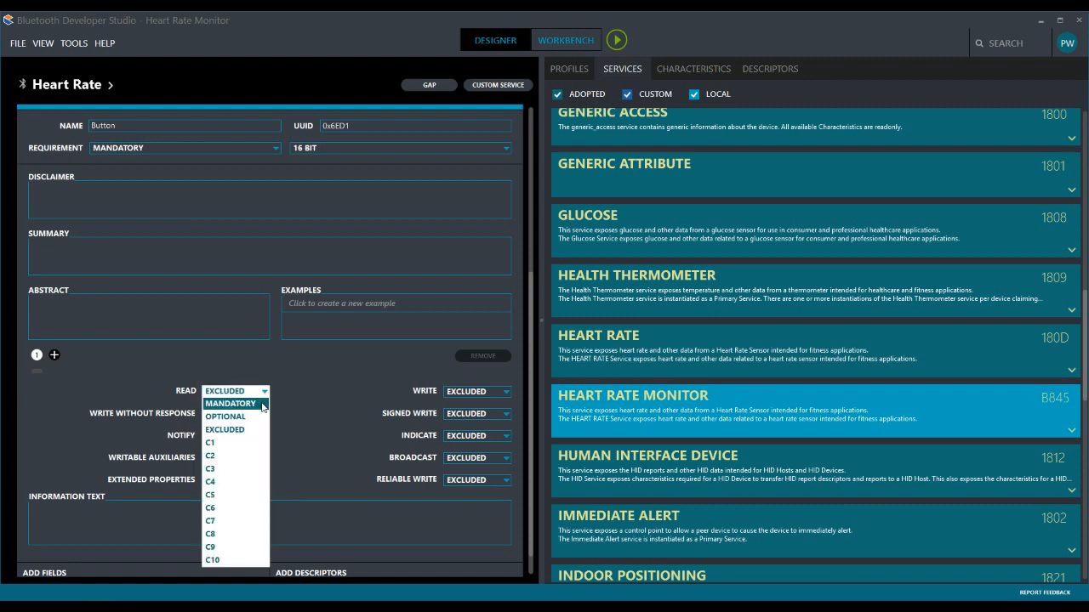
{"action": "left_click", "coordinate": [263, 405]}
{"action": "scroll", "coordinate": [341, 336], "scroll_direction": "down", "scroll_amount": 1}
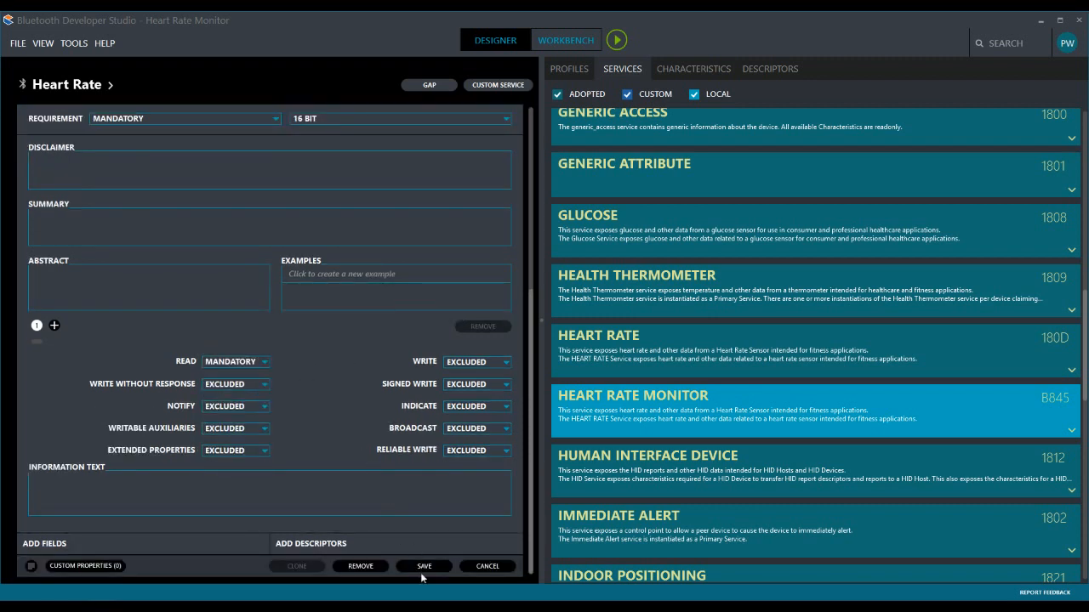
- Add a field named "Button State" to the Button characteristic, choose its format, and save the characteristic
{"action": "left_click", "coordinate": [62, 545]}
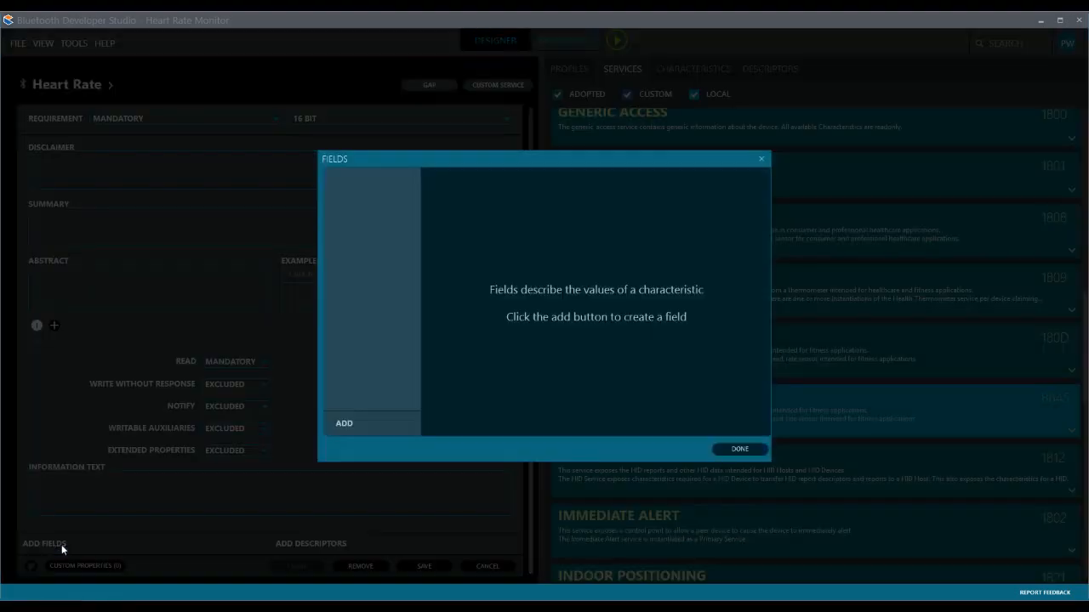
{"action": "left_click", "coordinate": [340, 423]}
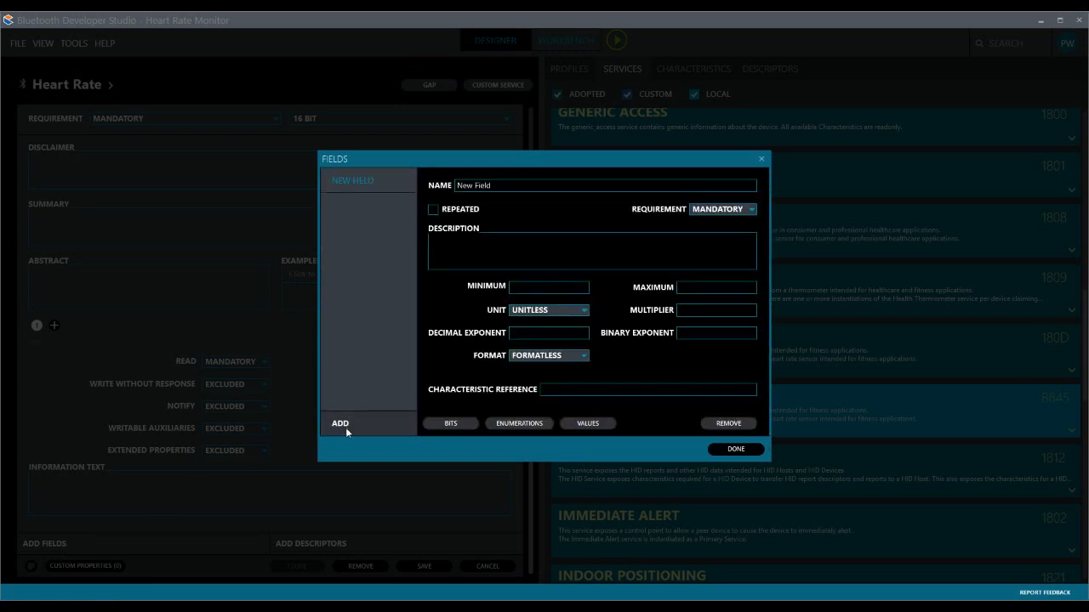
{"action": "left_click_drag", "start_coordinate": [509, 186], "coordinate": [394, 187]}
{"action": "type", "text": "Button State"}
{"action": "left_click", "coordinate": [579, 356]}
{"action": "left_click", "coordinate": [568, 379]}
{"action": "left_click", "coordinate": [743, 454]}
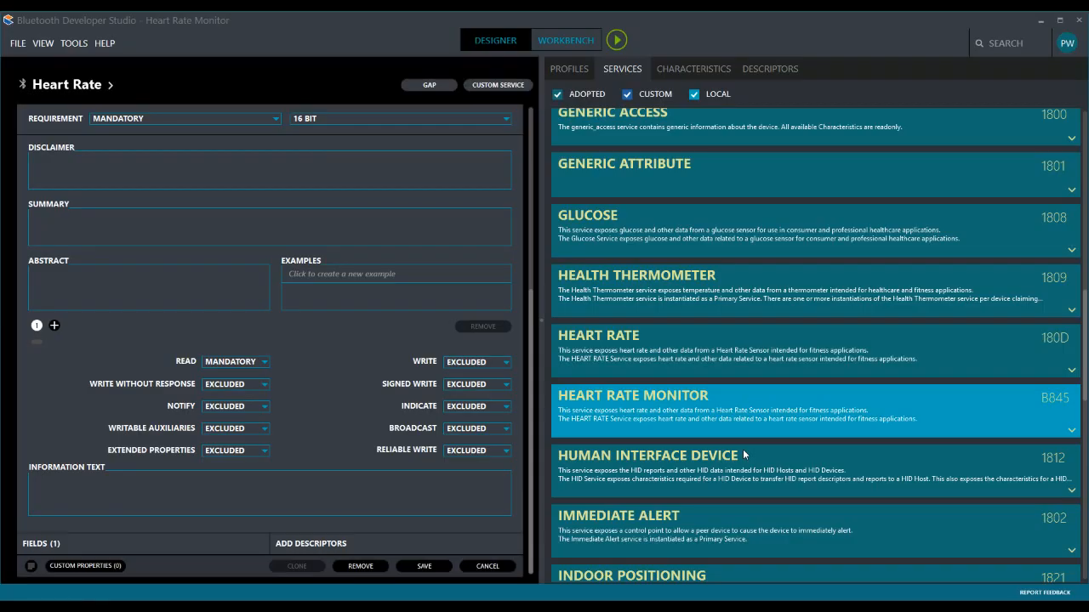
{"action": "left_click", "coordinate": [441, 566]}
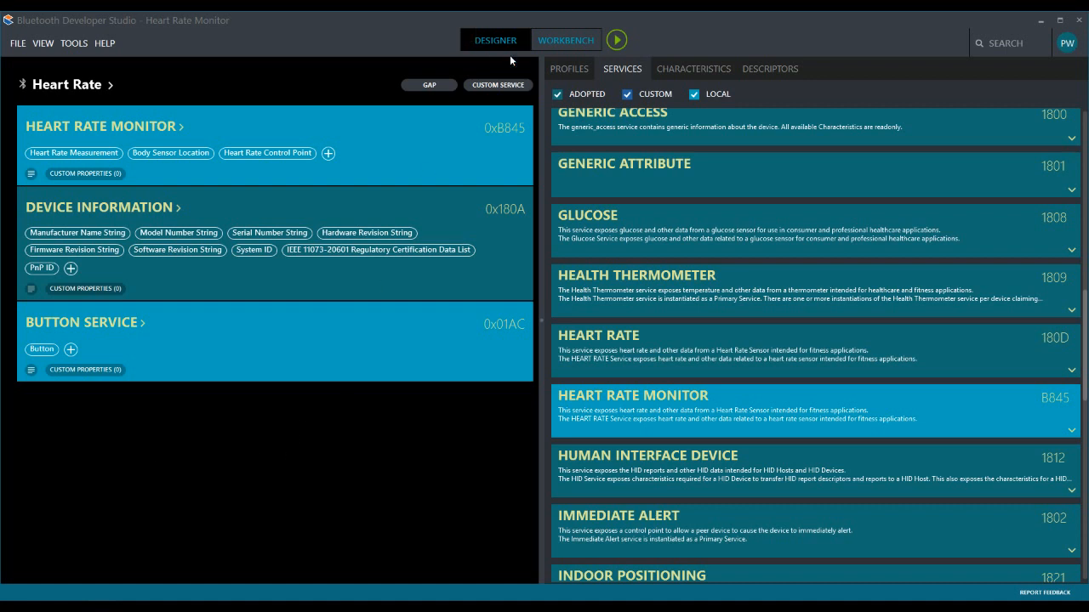
- In the Workbench, collapse Heart Rate Monitor and Device Information and set the Virtual Server's Button value to 1
{"action": "left_click", "coordinate": [568, 42]}
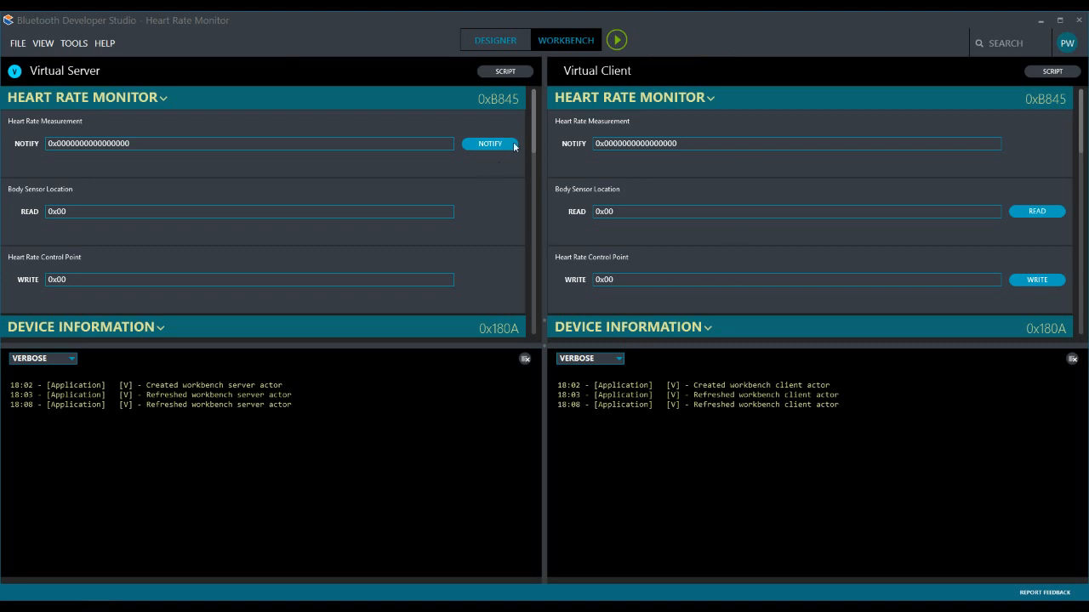
{"action": "left_click", "coordinate": [126, 98]}
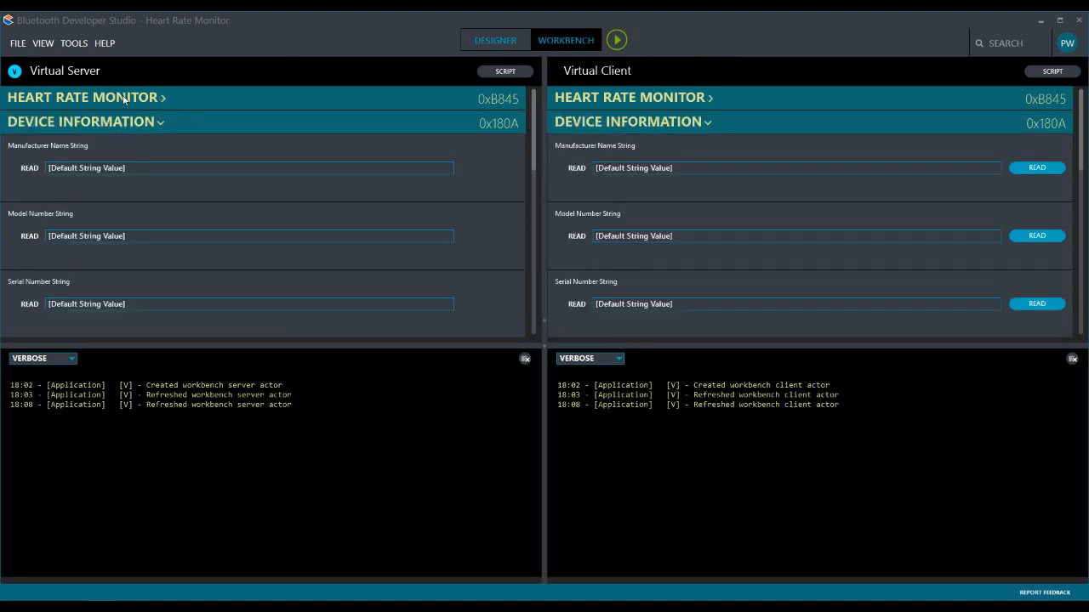
{"action": "left_click", "coordinate": [136, 124]}
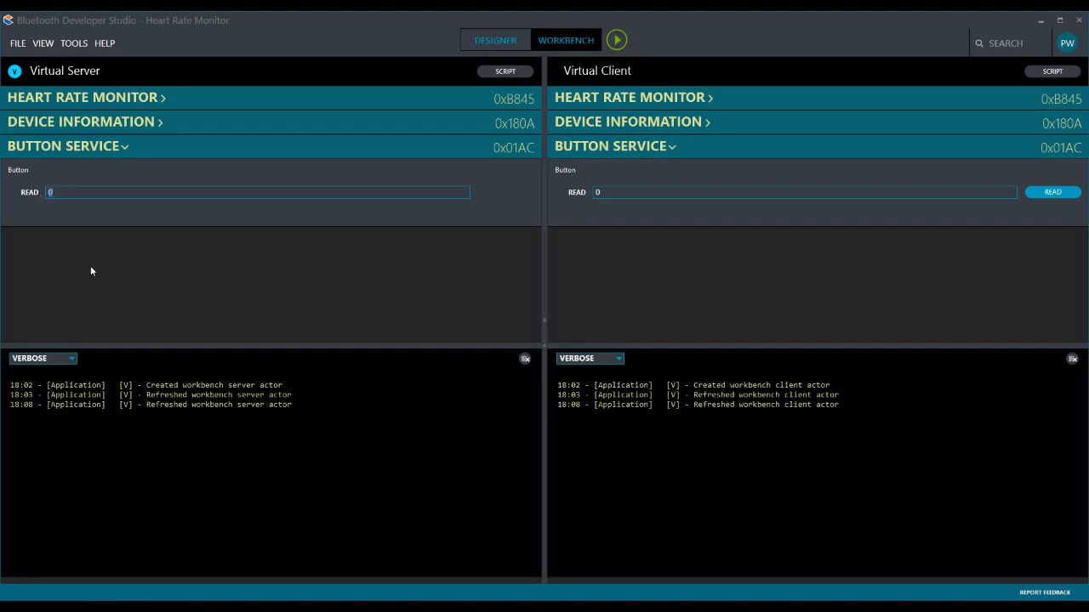
{"action": "type", "text": "1"}
- Replace the Virtual Server's entire emulation script with the copied virtual peripheral heart rate script
{"action": "left_click", "coordinate": [504, 74]}
{"action": "left_click_drag", "start_coordinate": [509, 109], "coordinate": [463, 83]}
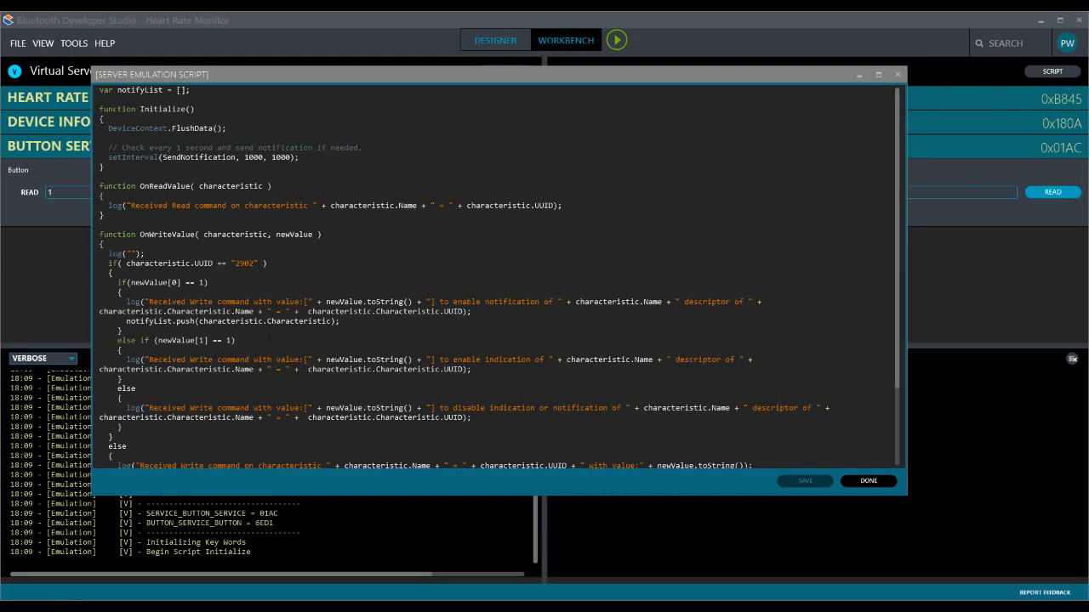
{"action": "key", "text": "ctrl+a"}
{"action": "key", "text": "ctrl+v"}
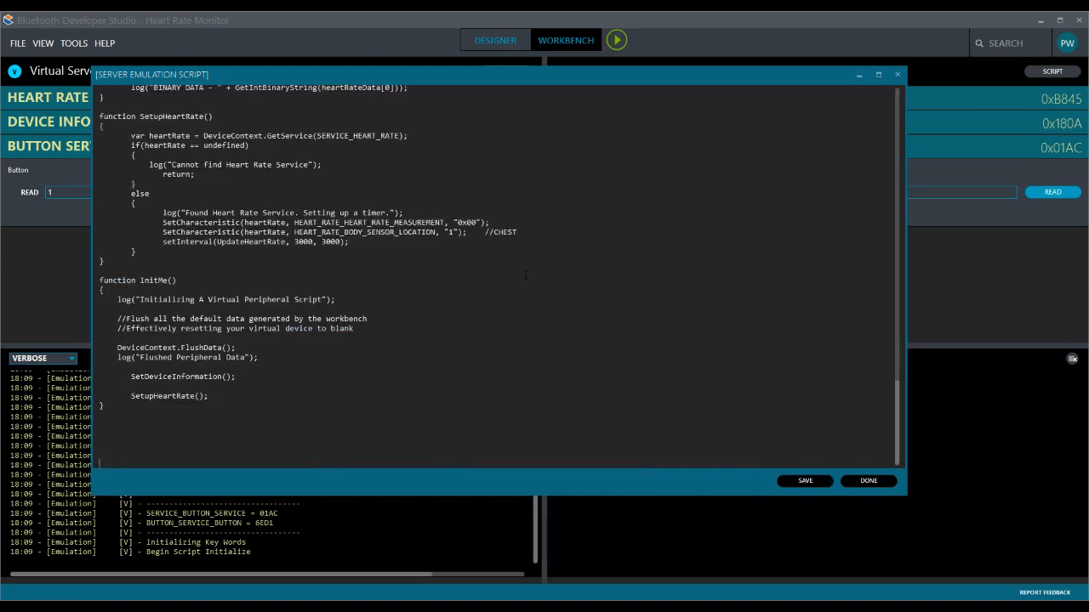
{"action": "left_click", "coordinate": [867, 481]}
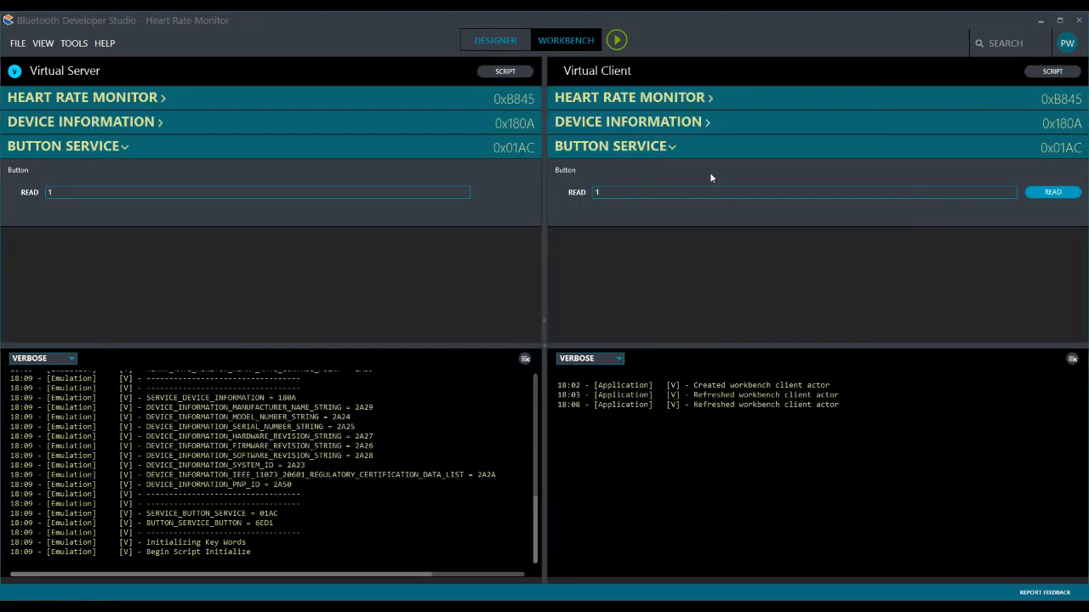
- Replace the Virtual Client's entire emulation script with the copied heart rate client script and save it
{"action": "left_click", "coordinate": [1051, 72]}
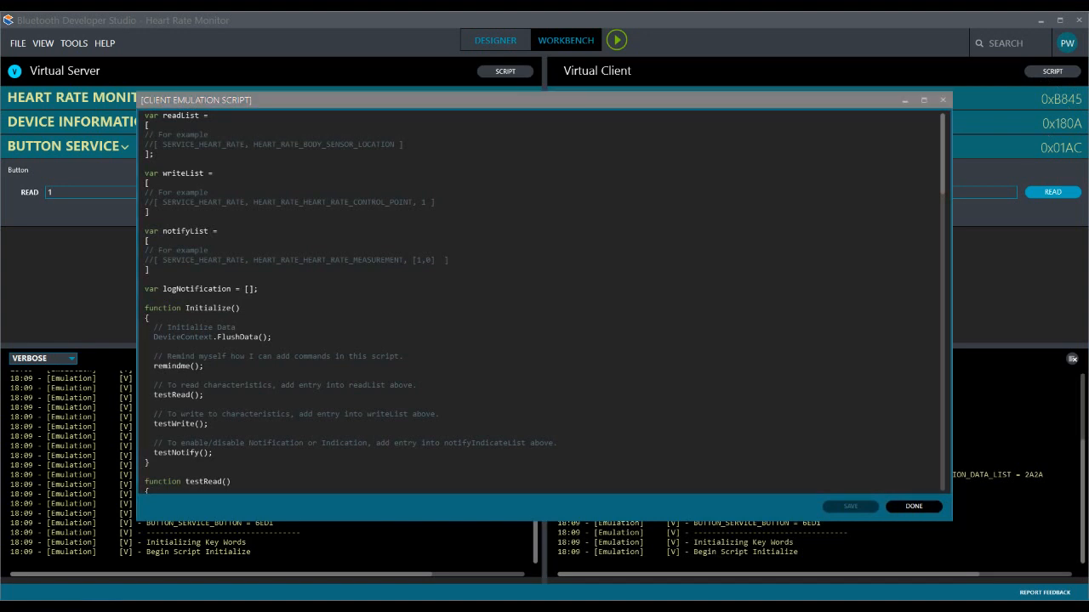
{"action": "left_click", "coordinate": [613, 218]}
{"action": "key", "text": "ctrl+a"}
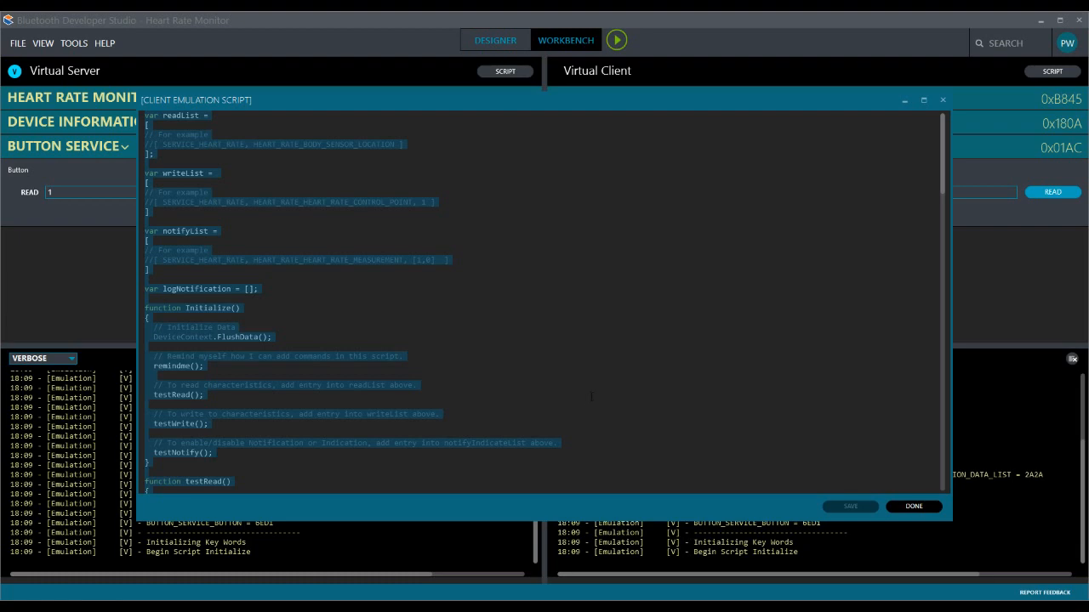
{"action": "key", "text": "ctrl+v"}
{"action": "left_click", "coordinate": [861, 507]}
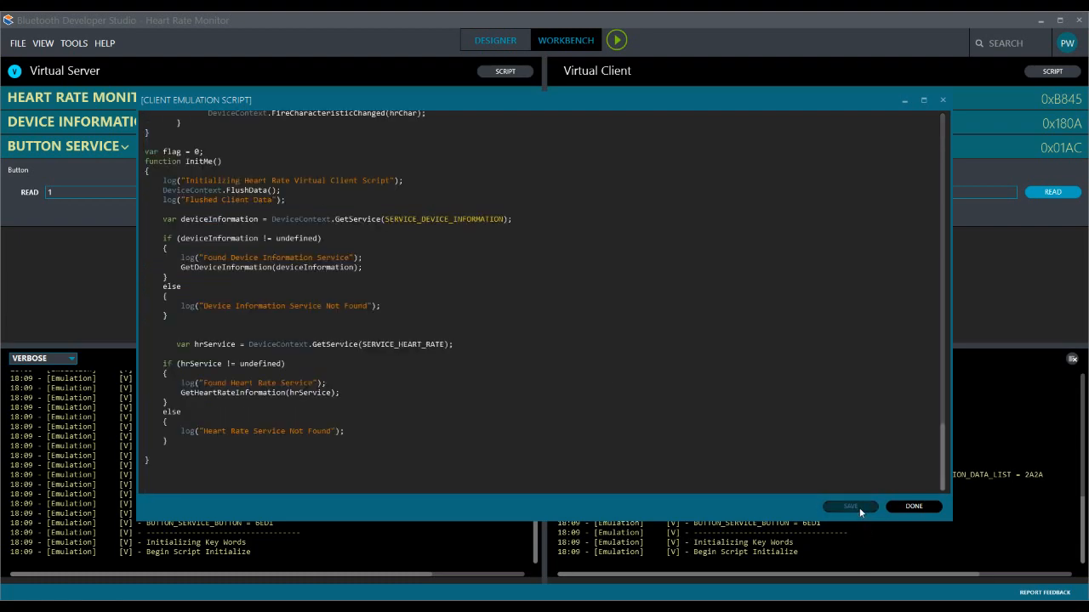
{"action": "left_click", "coordinate": [914, 506]}
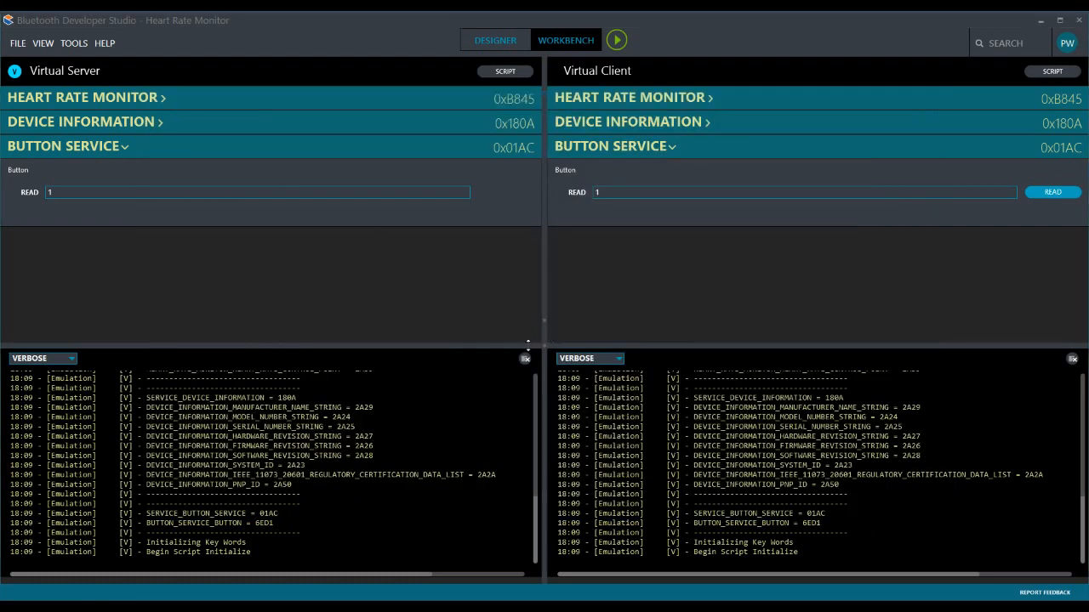
- Enlarge the Workbench log area slightly and expand the Heart Rate Monitor service
{"action": "left_click_drag", "start_coordinate": [527, 344], "coordinate": [518, 337]}
{"action": "left_click", "coordinate": [86, 104]}
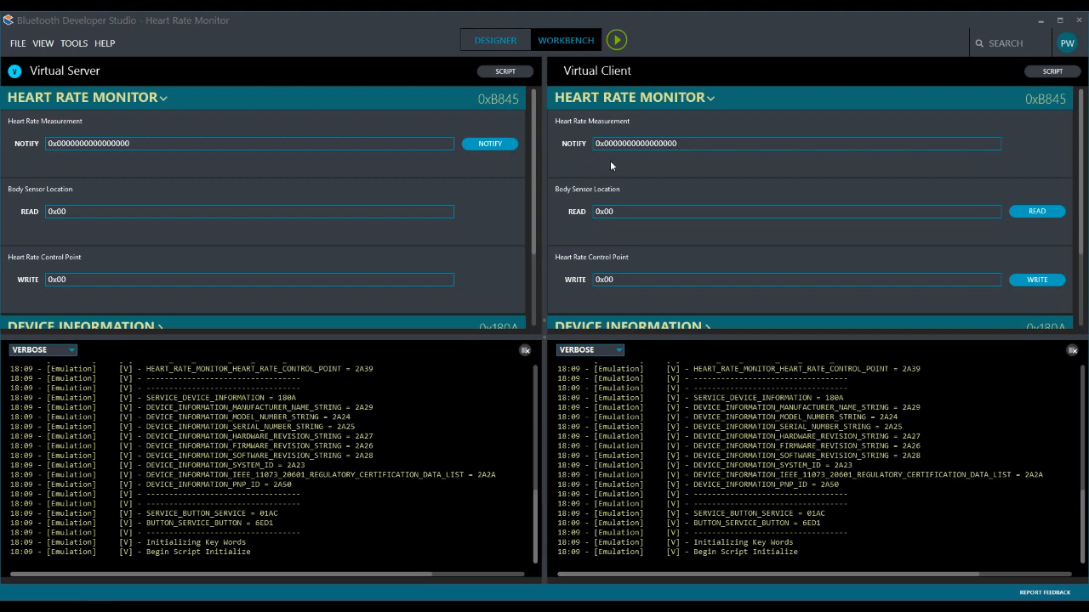
- Start the emulation and, in the Designer, replace the Heart Rate Monitor service with the adopted Heart Rate service (180D)
{"action": "left_click", "coordinate": [617, 40]}
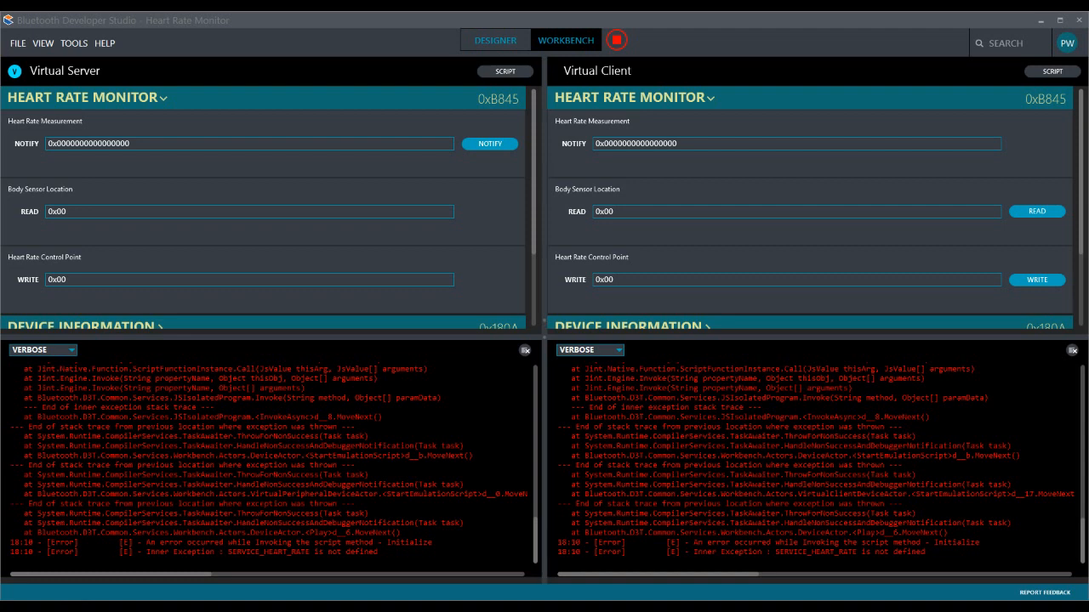
{"action": "left_click", "coordinate": [503, 44]}
{"action": "left_click", "coordinate": [150, 129]}
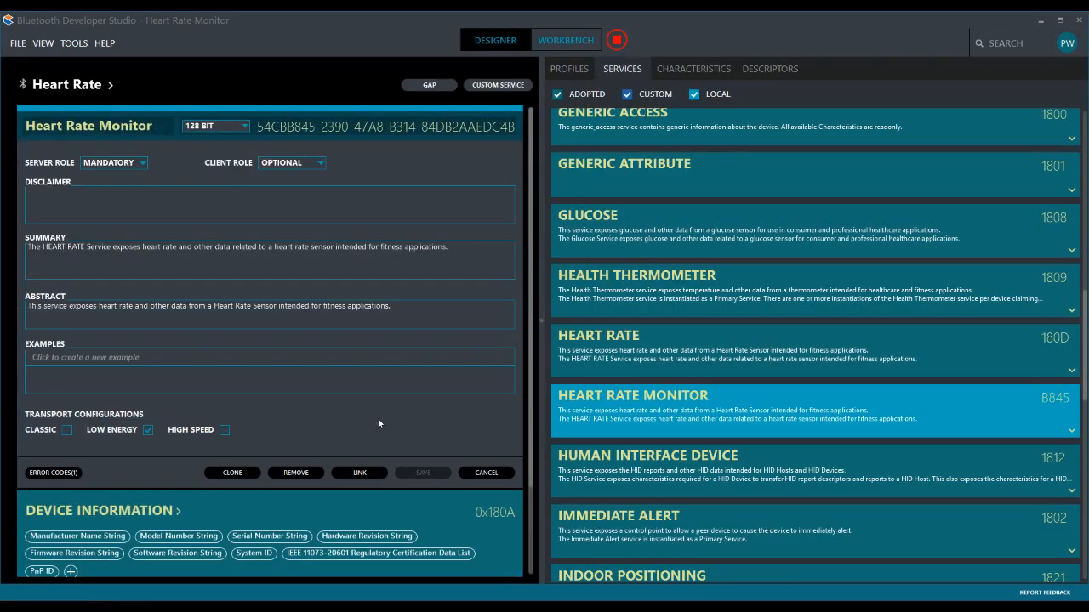
{"action": "left_click", "coordinate": [305, 386]}
{"action": "left_click", "coordinate": [566, 349]}
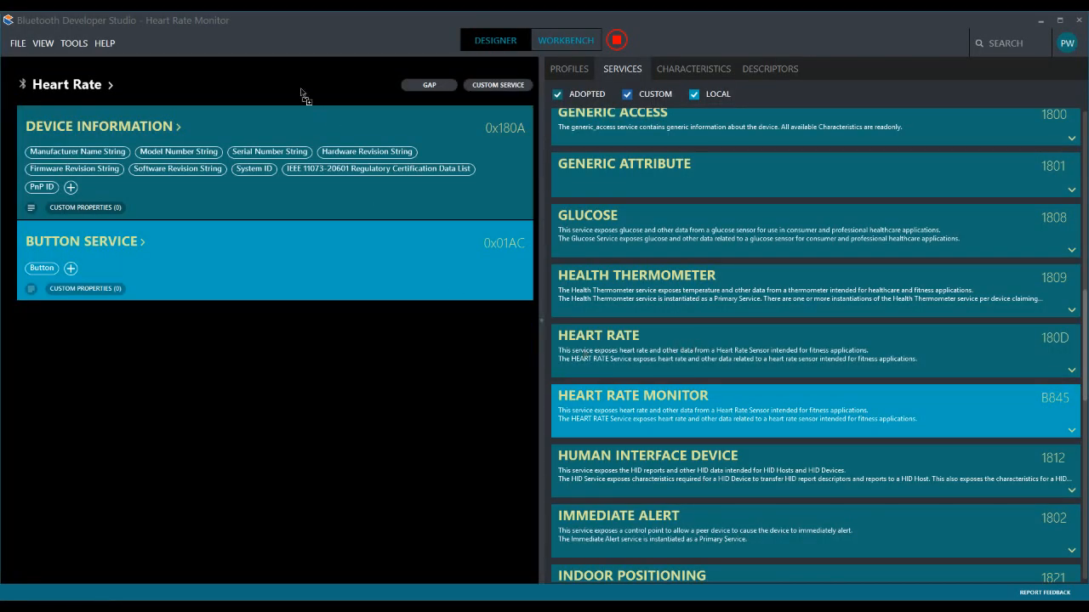
{"action": "left_click_drag", "start_coordinate": [662, 350], "coordinate": [306, 368]}
{"action": "left_click", "coordinate": [558, 44]}
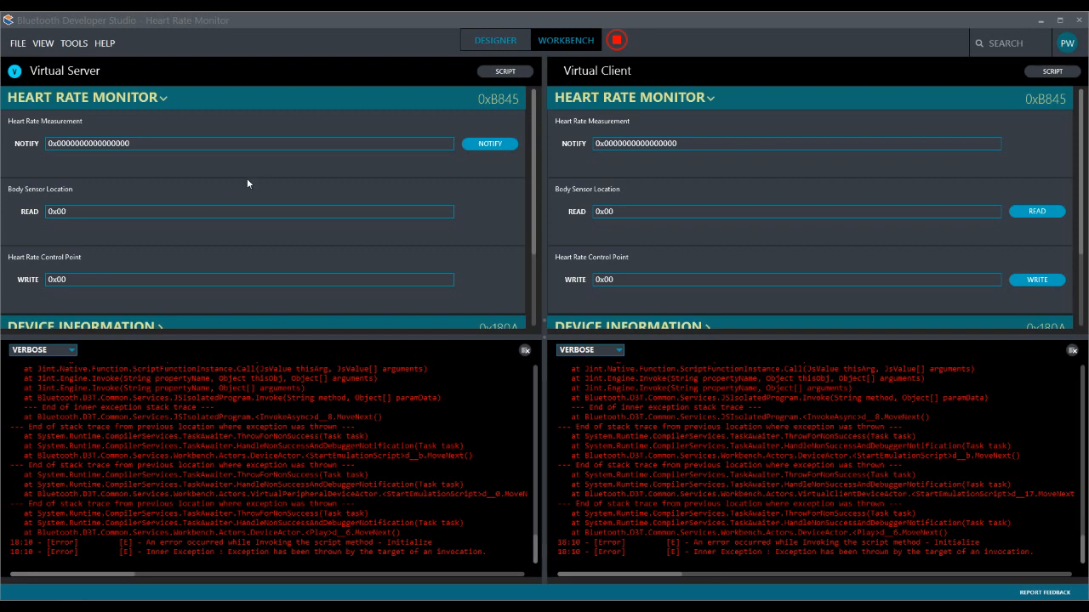
{"action": "left_click_drag", "start_coordinate": [443, 340], "coordinate": [444, 345]}
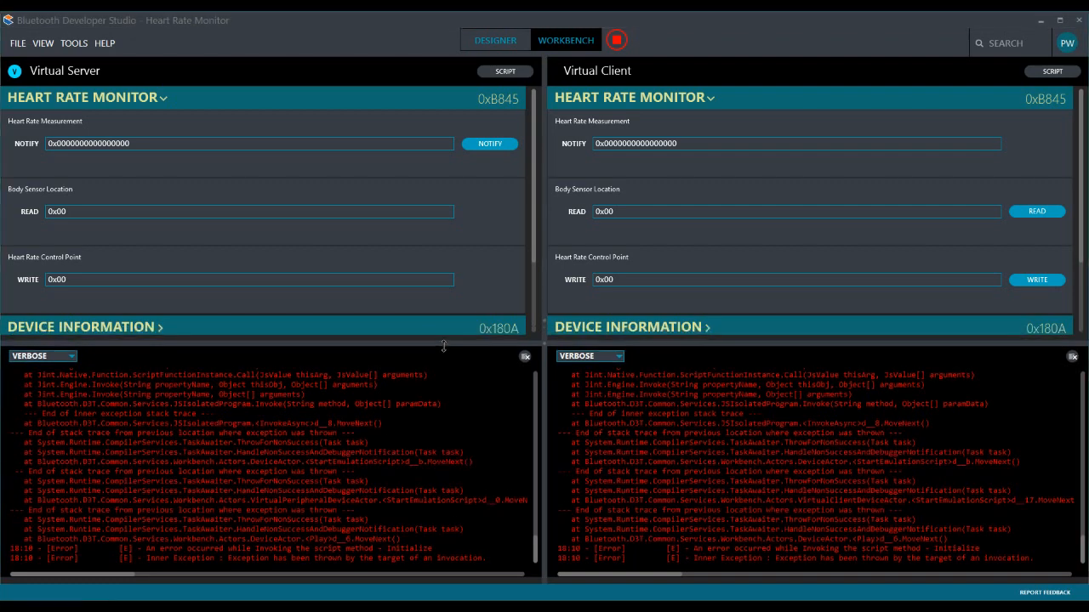
{"action": "left_click_drag", "start_coordinate": [131, 146], "coordinate": [122, 148]}
{"action": "left_click", "coordinate": [504, 148]}
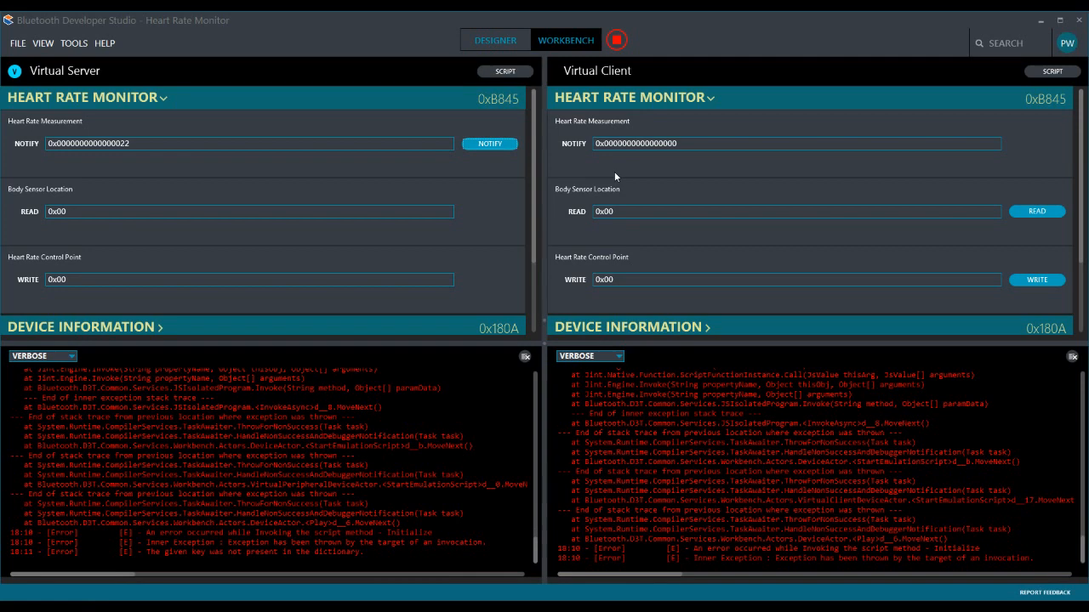
{"action": "left_click", "coordinate": [618, 40]}
- From the Designer, set up code generation for the Client using the iOS Client (Matchbox Mobile) plugin
{"action": "left_click", "coordinate": [497, 40]}
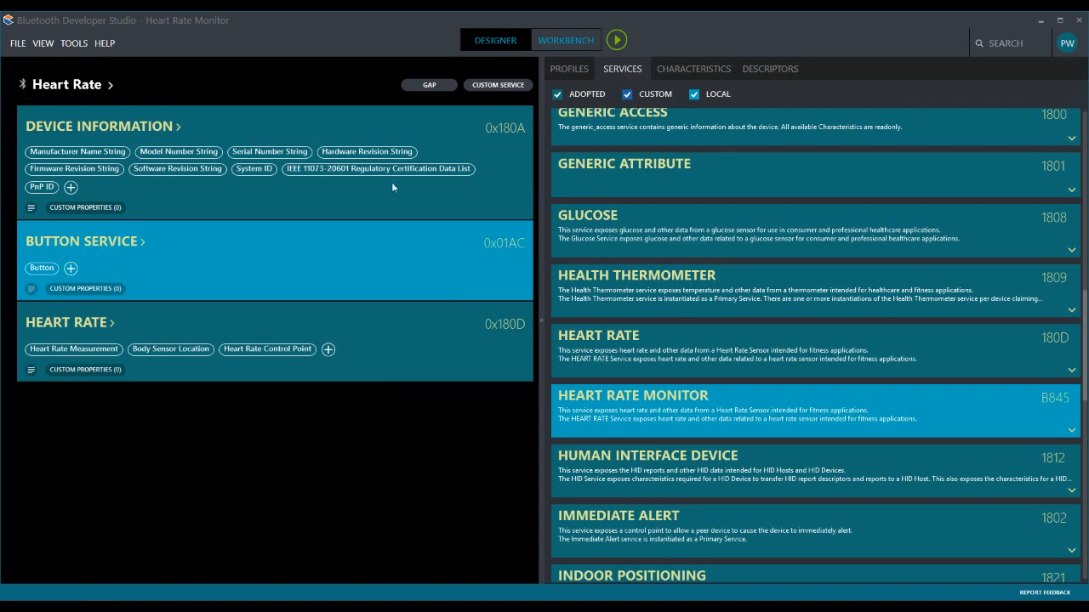
{"action": "left_click", "coordinate": [74, 42]}
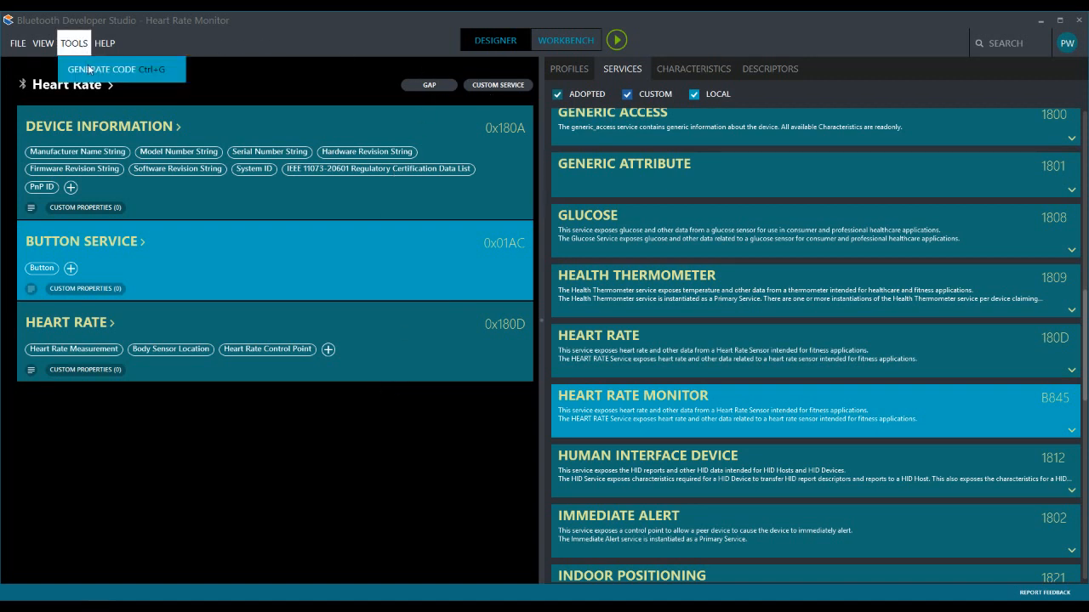
{"action": "left_click", "coordinate": [89, 70]}
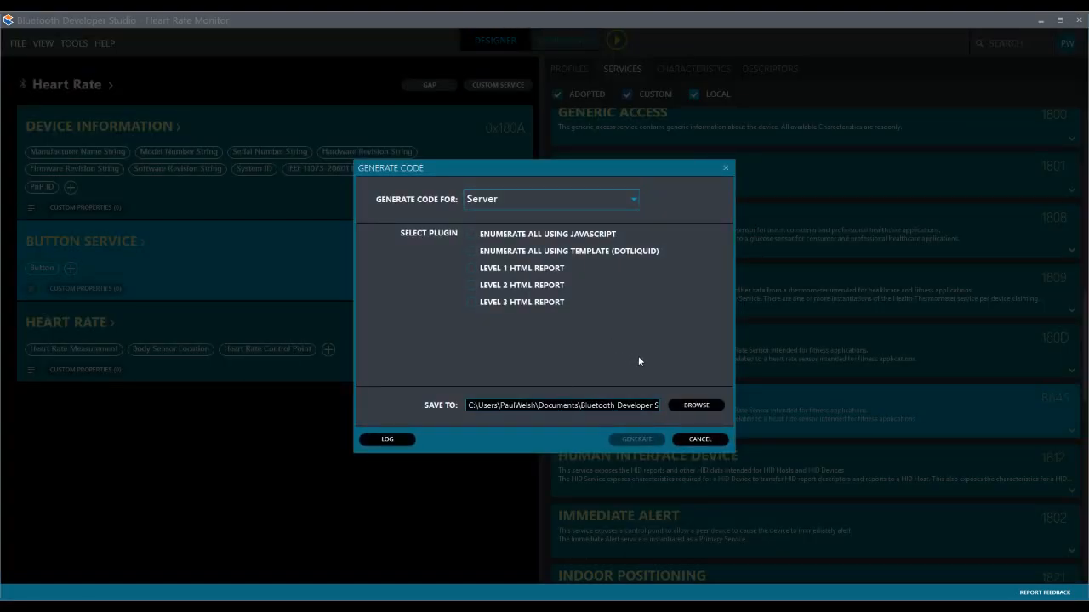
{"action": "left_click", "coordinate": [601, 207]}
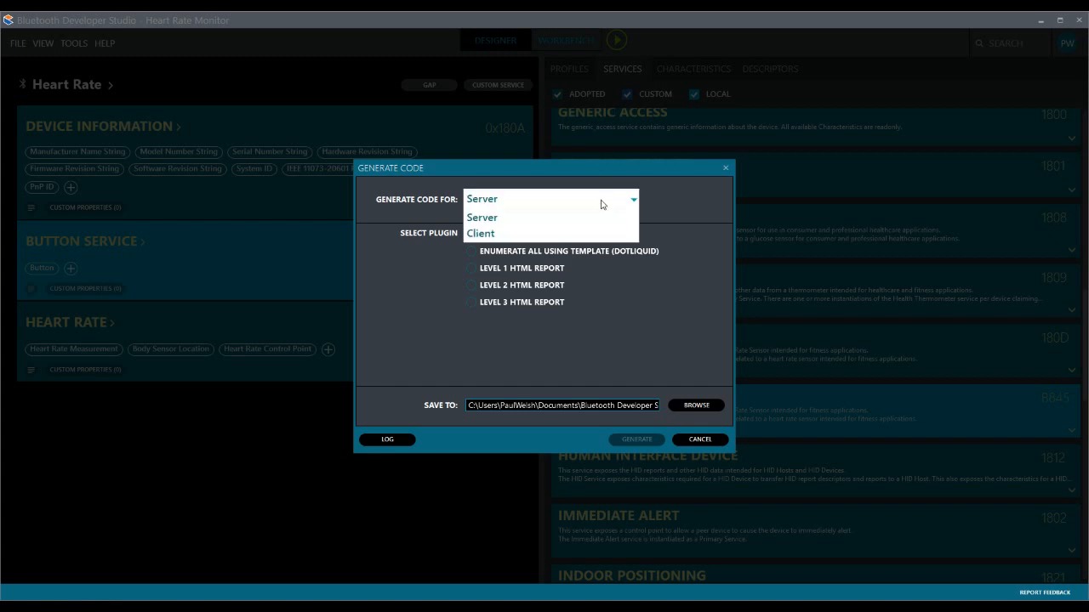
{"action": "left_click", "coordinate": [581, 234]}
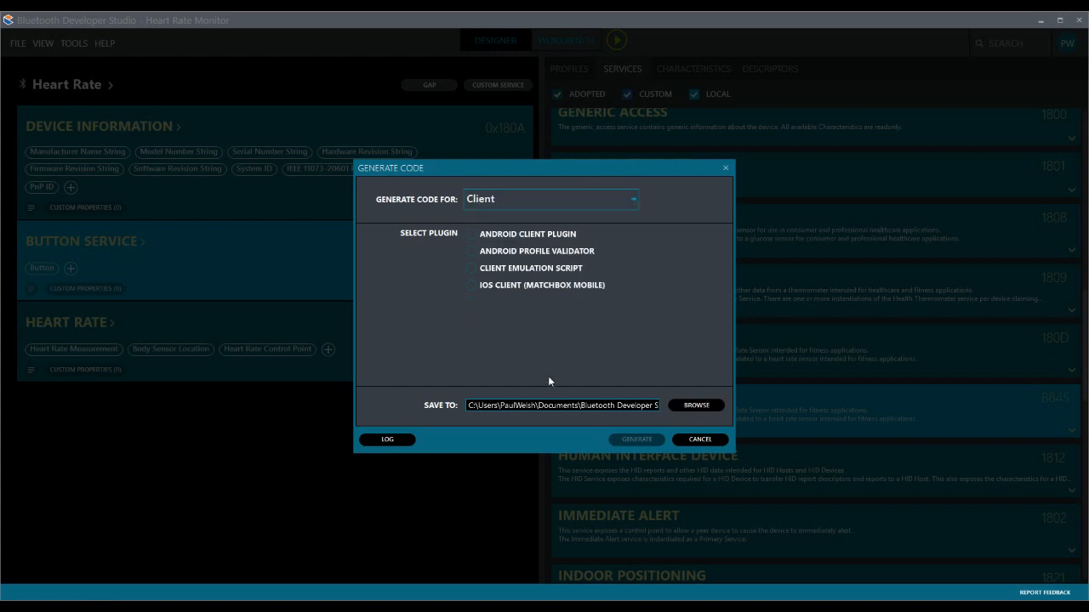
{"action": "left_click", "coordinate": [517, 285]}
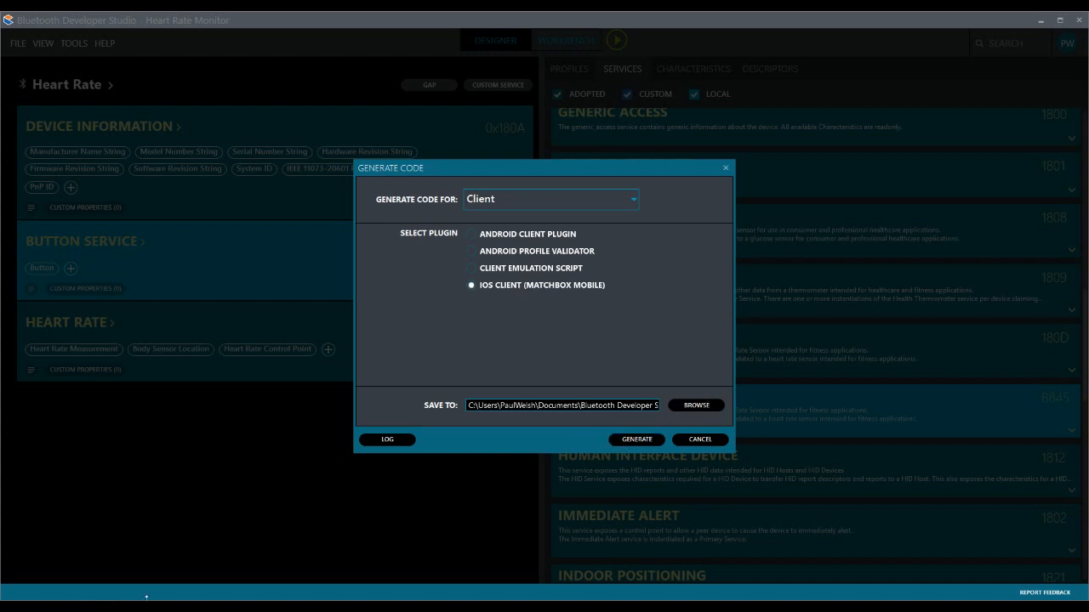
- Switch to the browser to view the Developer Studio Plugins list and Matchbox's iOS plugin page, and move the browser aside
{"action": "left_click", "coordinate": [97, 607]}
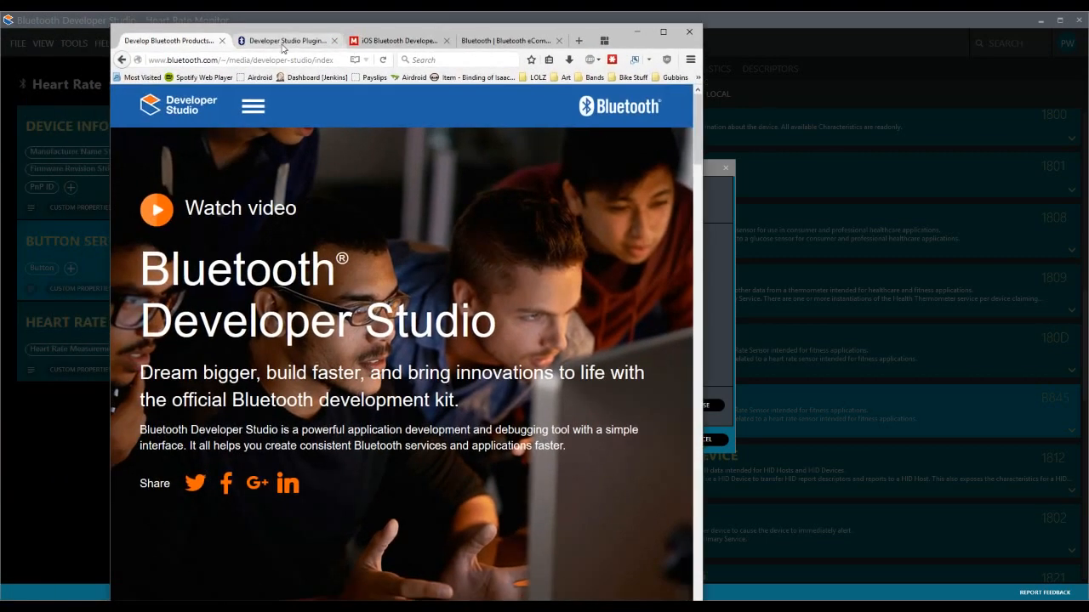
{"action": "left_click", "coordinate": [289, 40]}
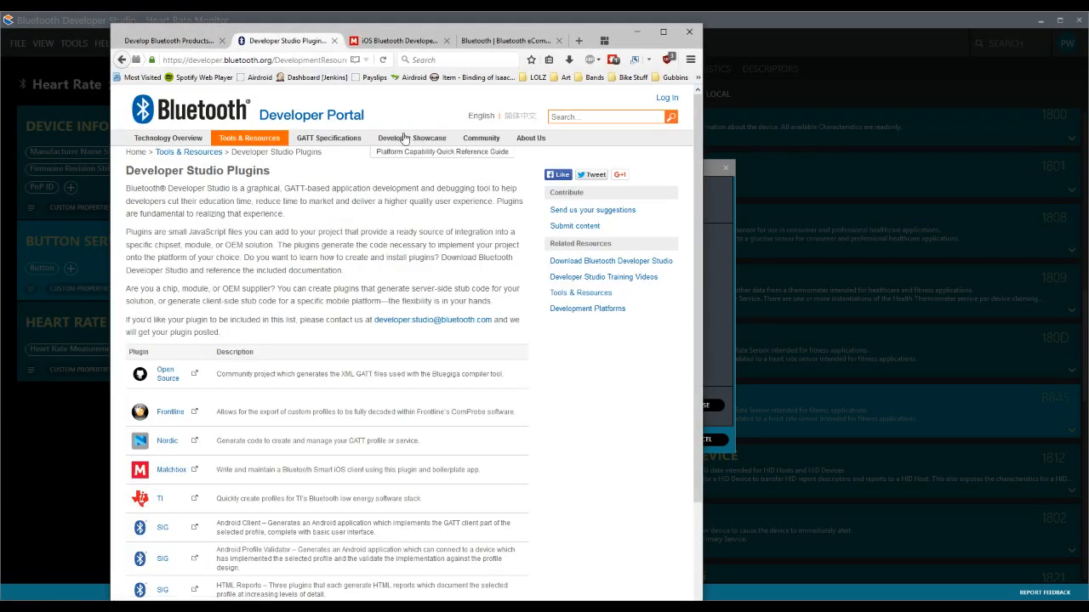
{"action": "scroll", "coordinate": [575, 378], "scroll_direction": "down", "scroll_amount": 3}
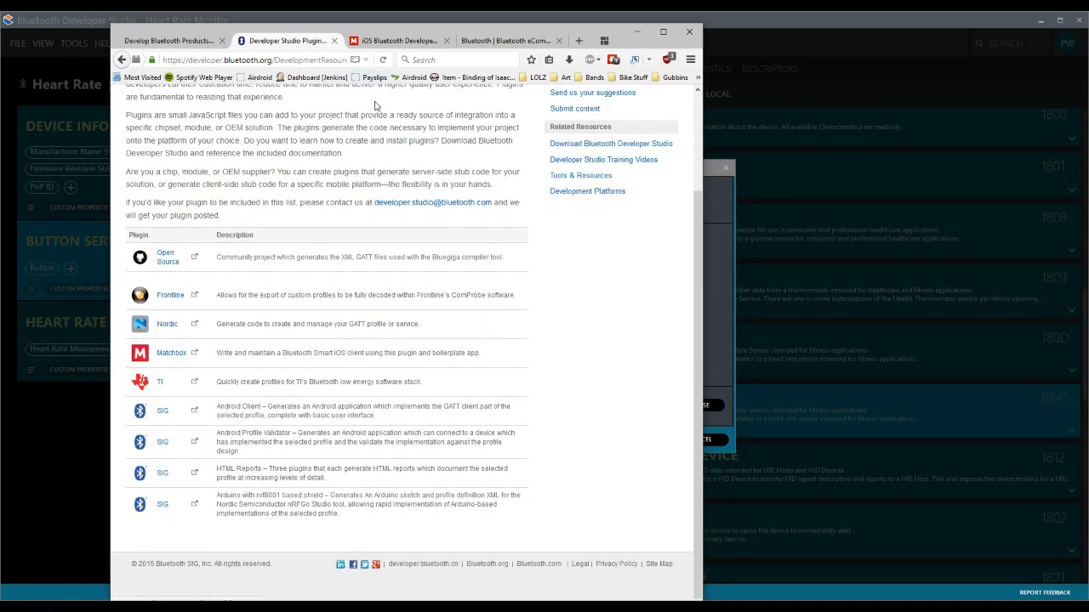
{"action": "left_click", "coordinate": [397, 40]}
{"action": "mouse_move", "coordinate": [323, 268]}
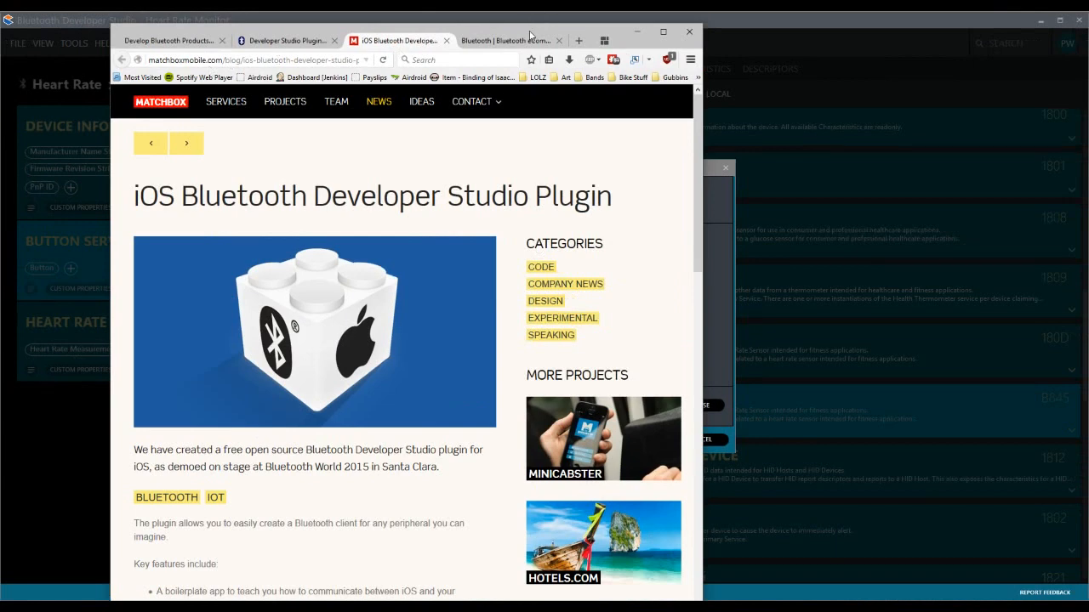
{"action": "left_click_drag", "start_coordinate": [534, 30], "coordinate": [0, 31]}
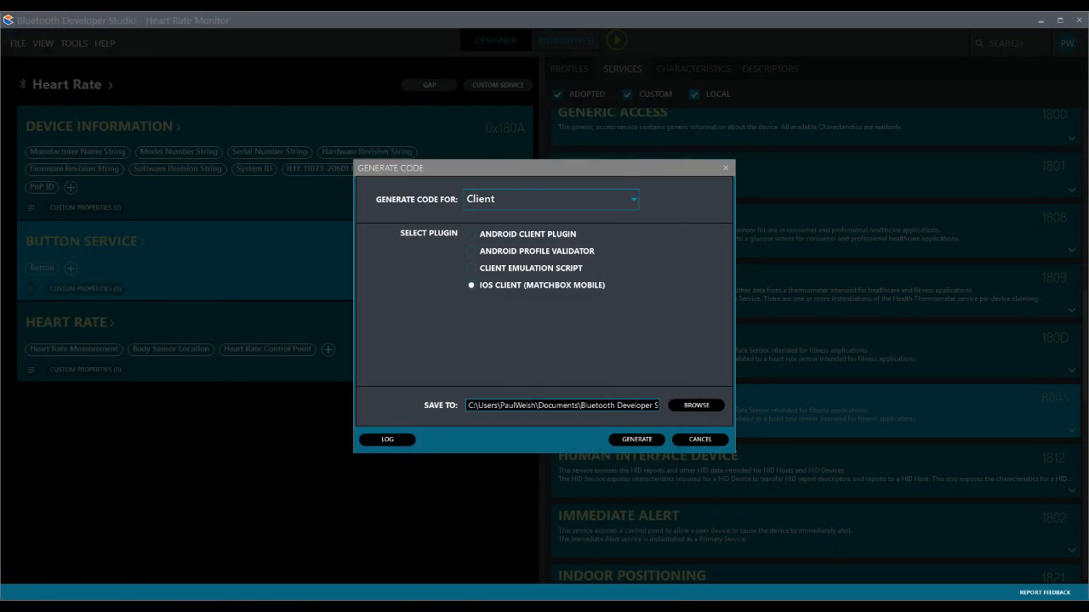
- Generate the iOS client code with its output location opened on finishing, and locate CharacteristicHelper.m in the PluginOutput folder
{"action": "left_click", "coordinate": [629, 441]}
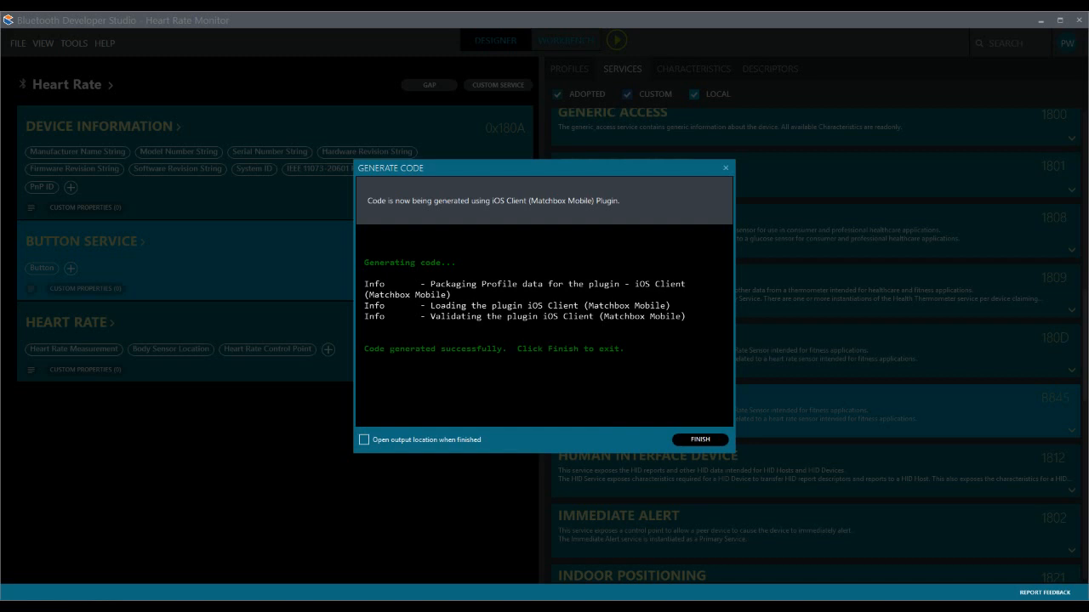
{"action": "left_click", "coordinate": [364, 441]}
{"action": "left_click", "coordinate": [701, 440]}
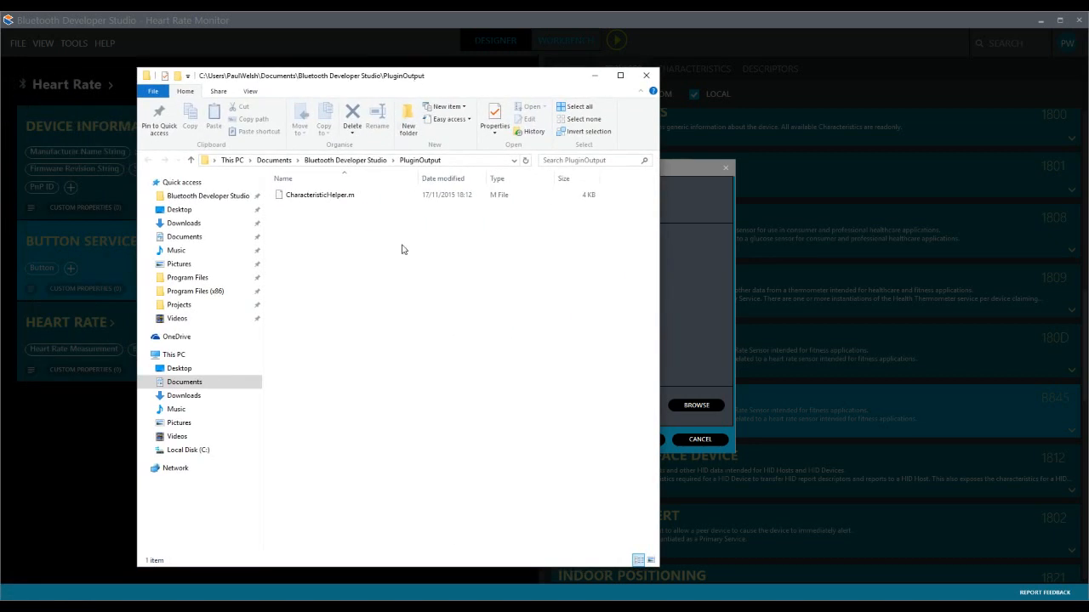
{"action": "left_click", "coordinate": [353, 195]}
{"action": "right_click", "coordinate": [350, 197]}
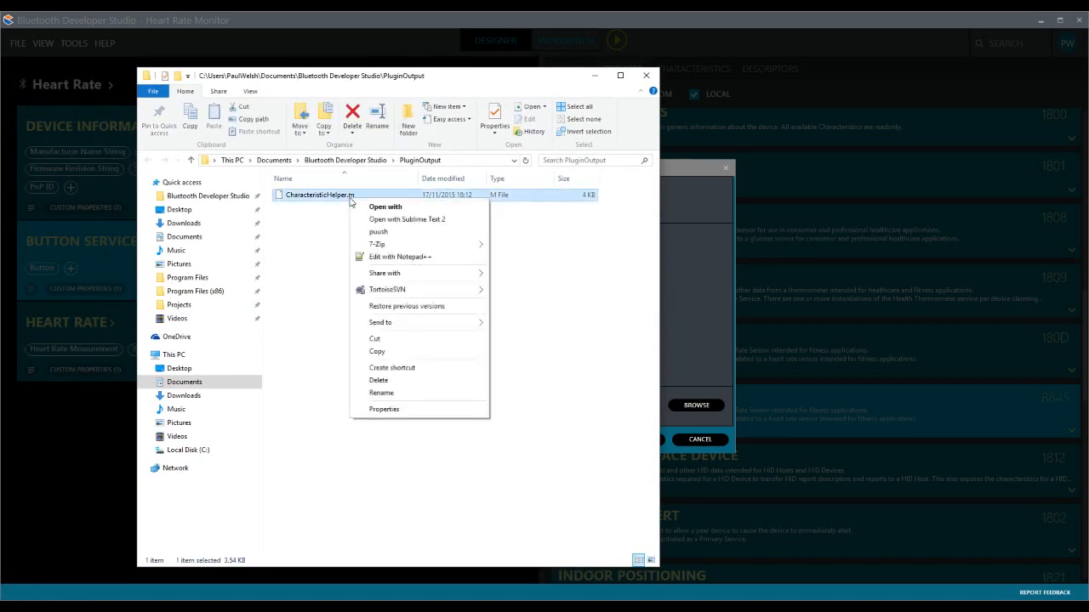
{"action": "left_click", "coordinate": [517, 269]}
{"action": "left_click_drag", "start_coordinate": [454, 78], "coordinate": [0, 55]}
- Generate client code with the Android Client Plugin, view its output files and close the code generation dialog
{"action": "left_click", "coordinate": [528, 235]}
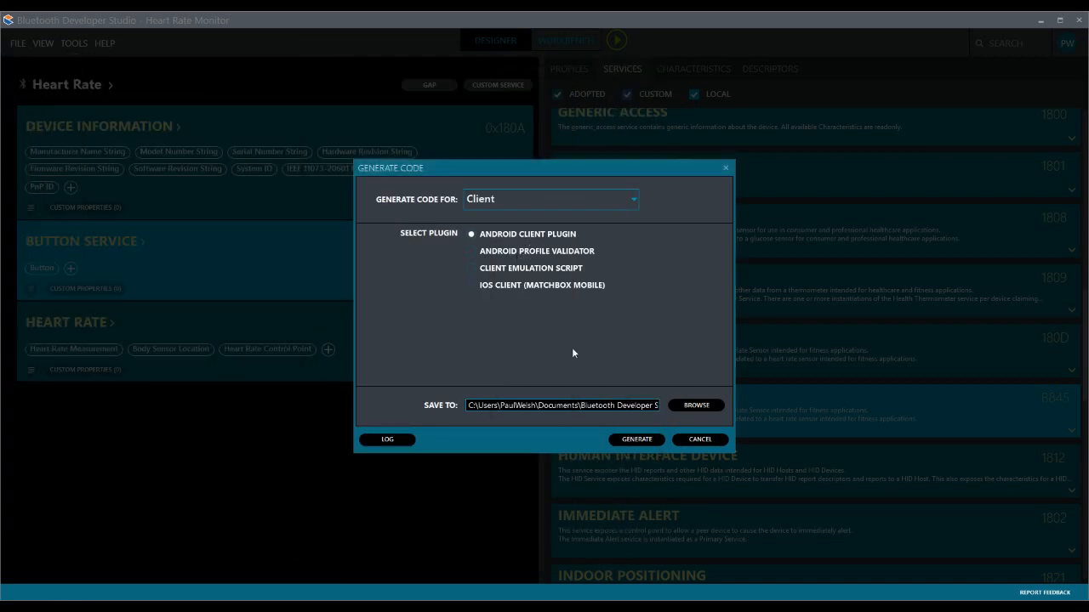
{"action": "left_click", "coordinate": [638, 440]}
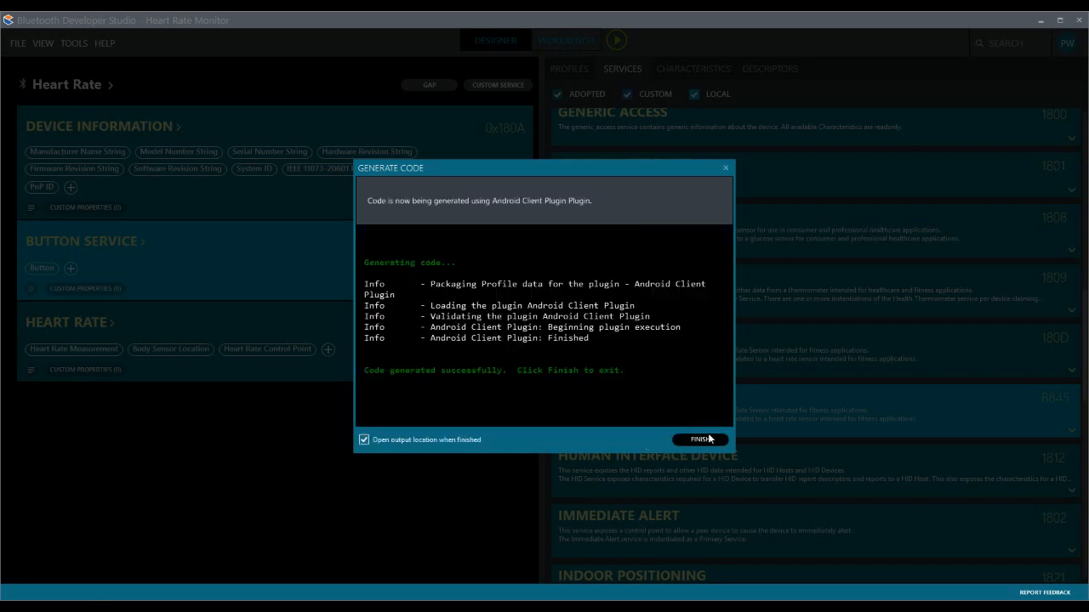
{"action": "left_click", "coordinate": [709, 438]}
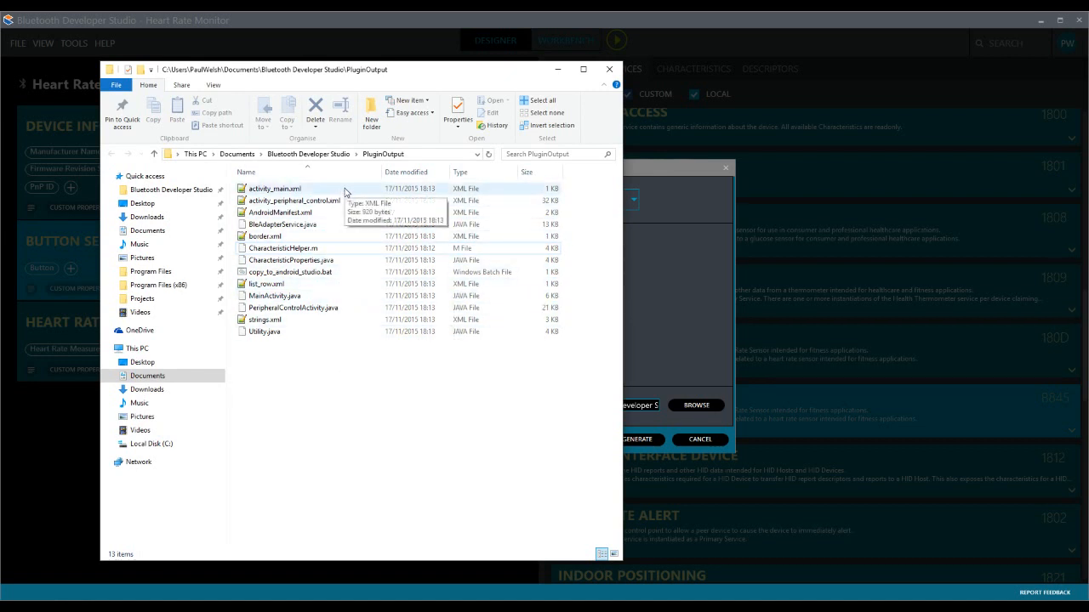
{"action": "left_click_drag", "start_coordinate": [420, 69], "coordinate": [0, 81]}
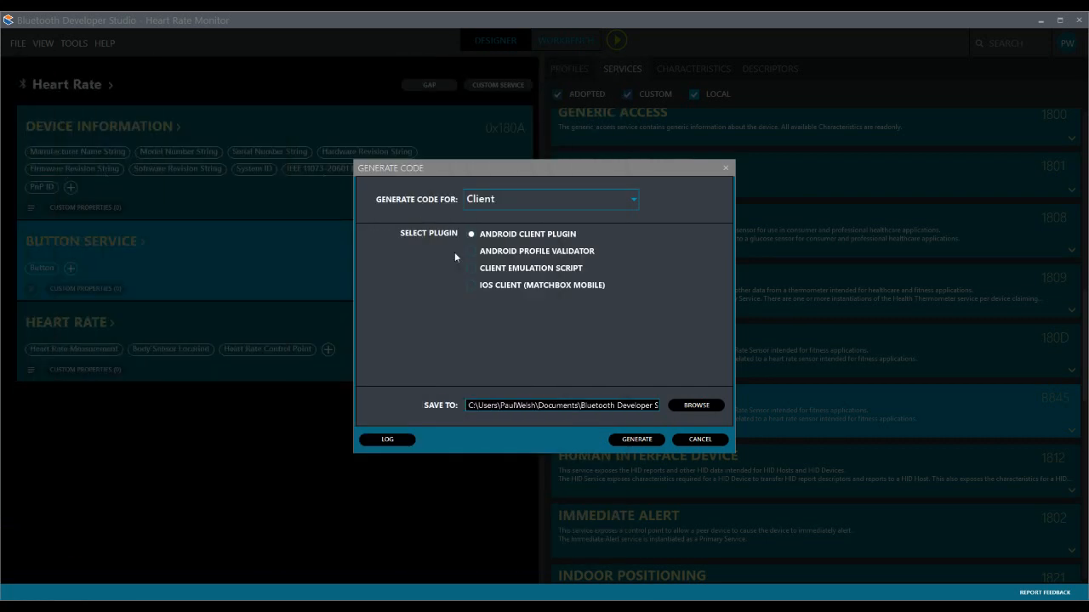
{"action": "left_click", "coordinate": [699, 440]}
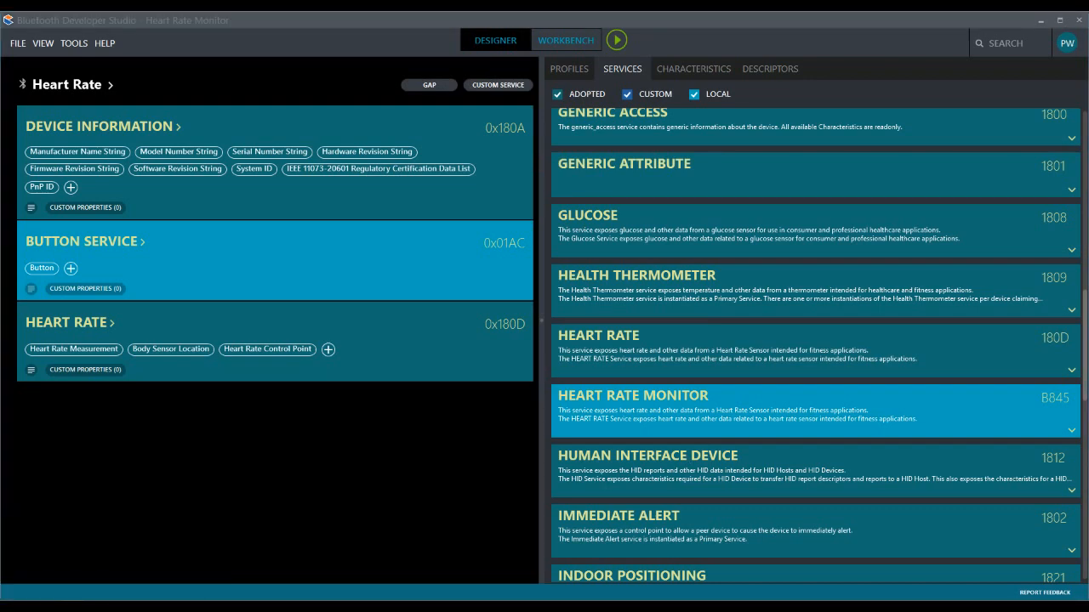
- In File Explorer, open Plugin.js from the Bluetooth Developer Studio Plugins\Android Profile Validator folder in Notepad++ and view its code
{"action": "left_click_drag", "start_coordinate": [0, 46], "coordinate": [399, 50]}
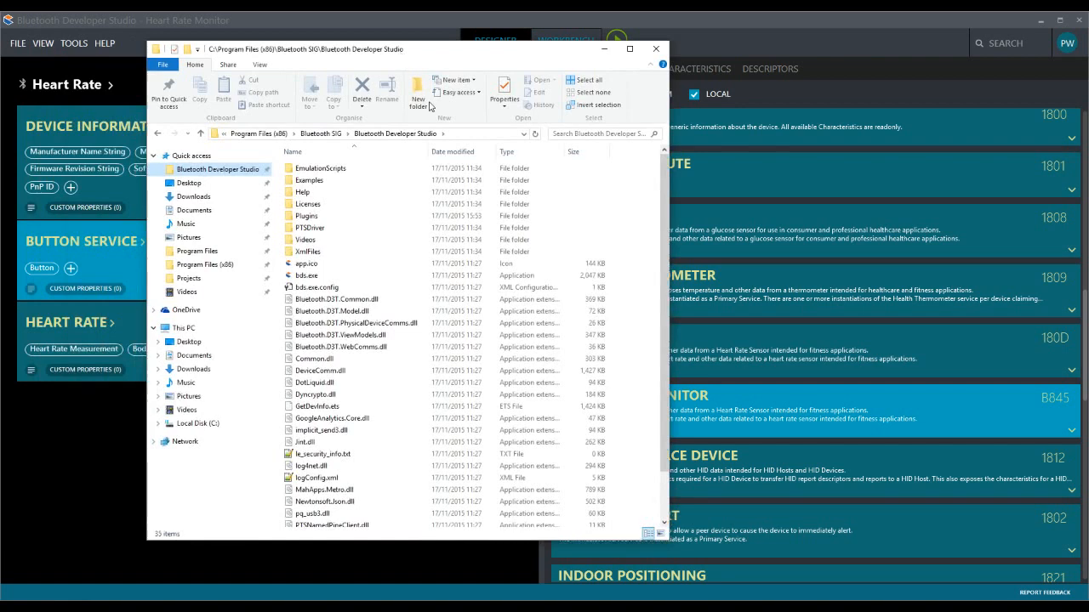
{"action": "double_click", "coordinate": [321, 218]}
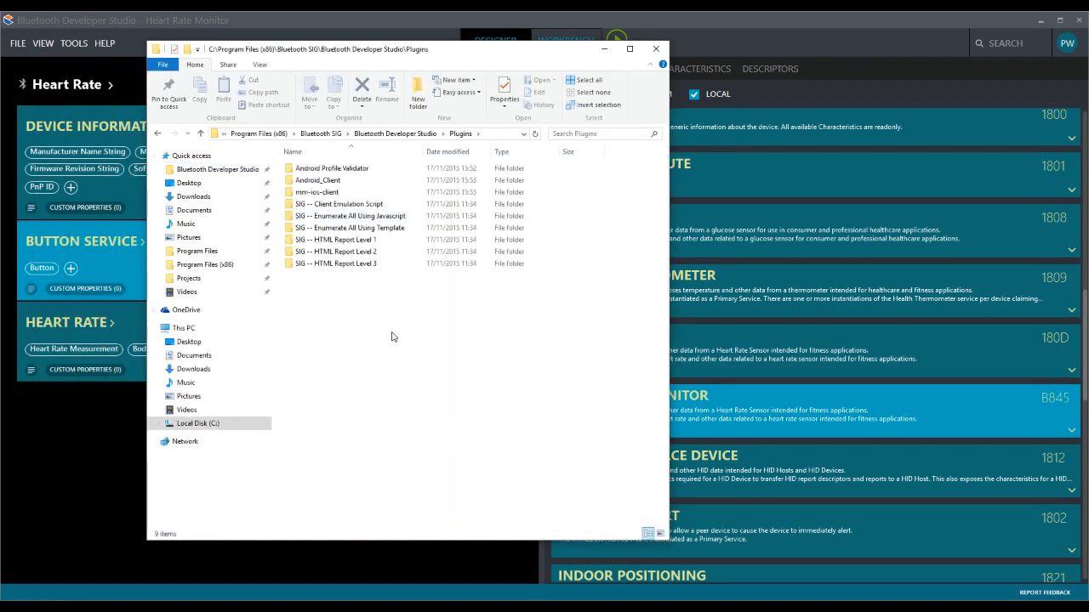
{"action": "double_click", "coordinate": [373, 169]}
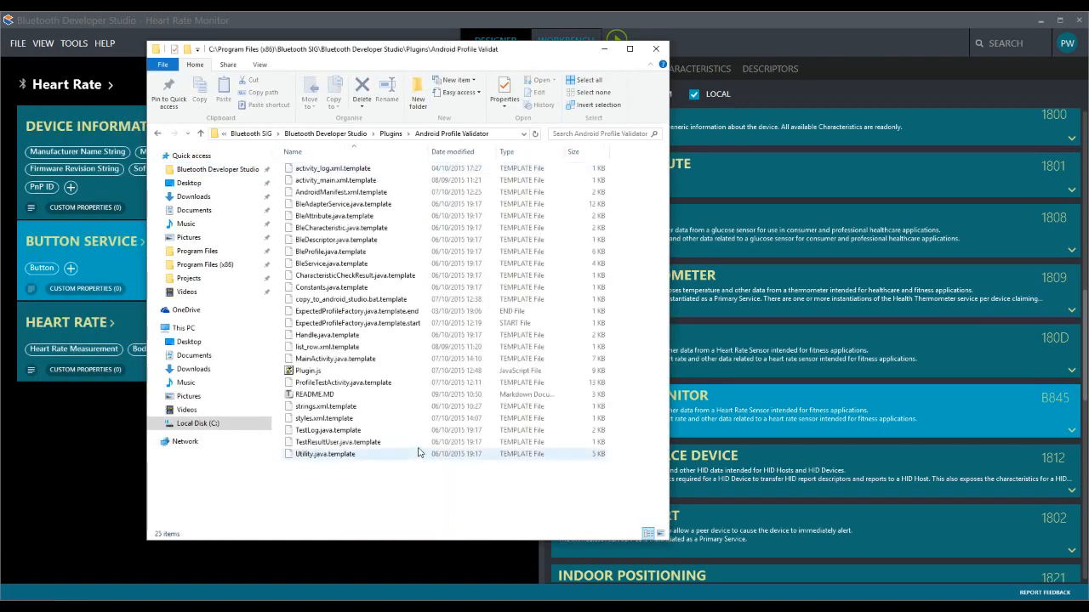
{"action": "left_click", "coordinate": [308, 371]}
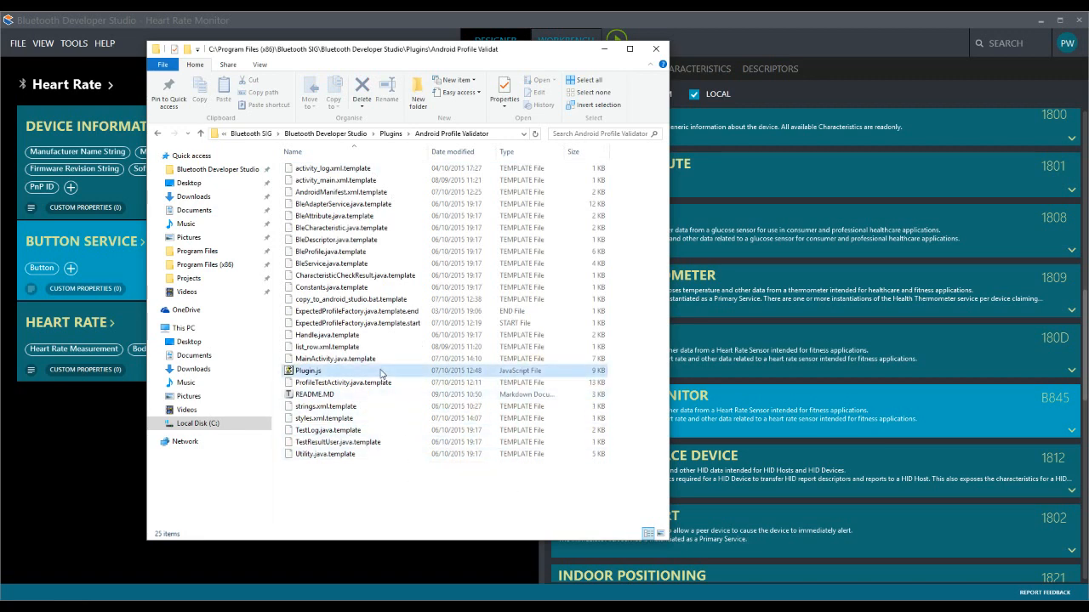
{"action": "right_click", "coordinate": [318, 376]}
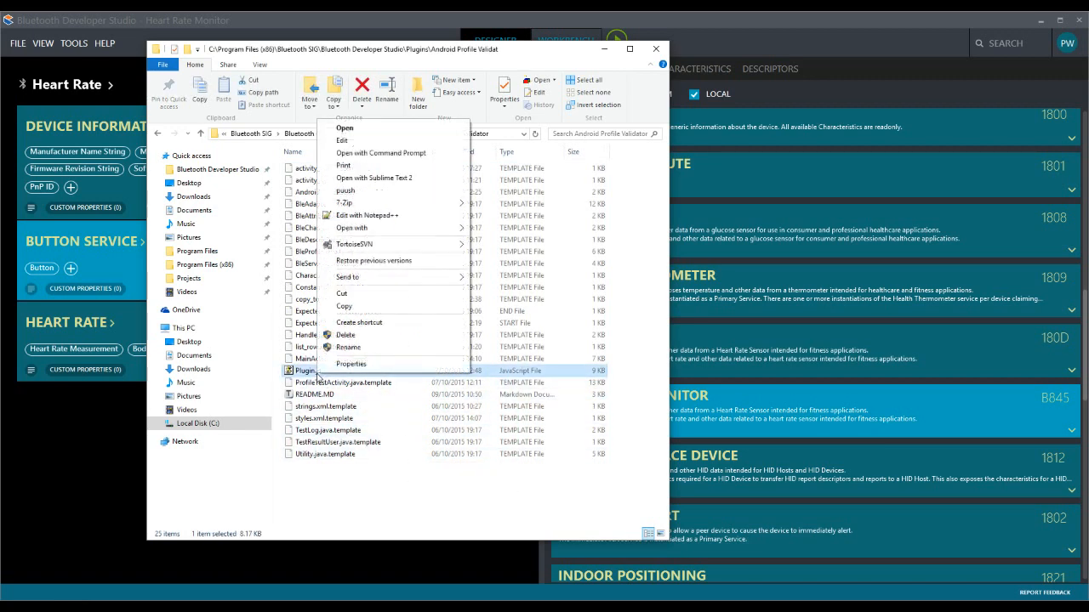
{"action": "left_click", "coordinate": [397, 220]}
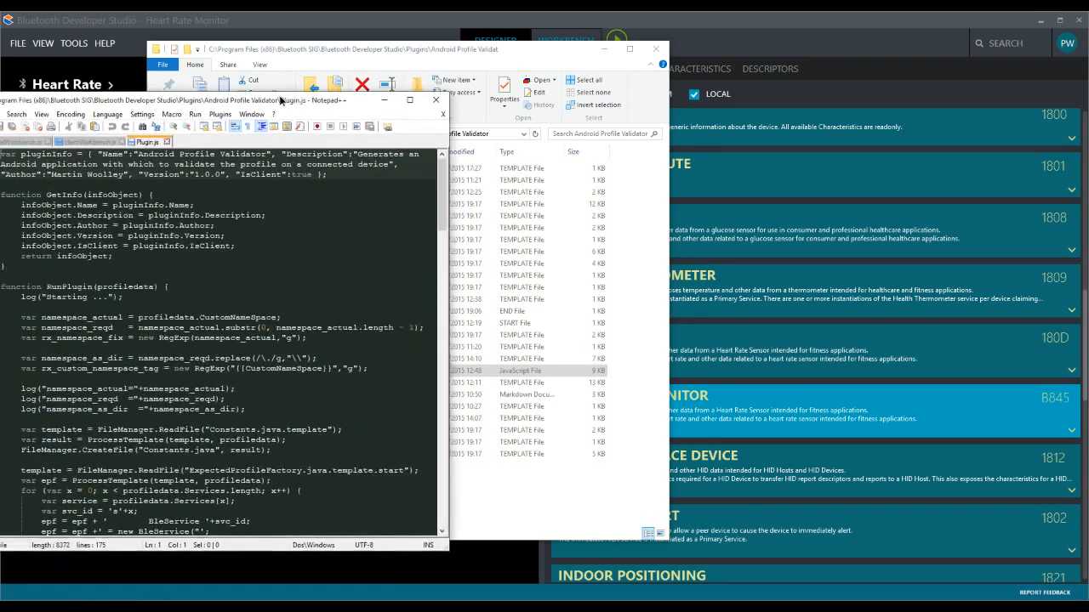
{"action": "left_click_drag", "start_coordinate": [280, 100], "coordinate": [403, 37]}
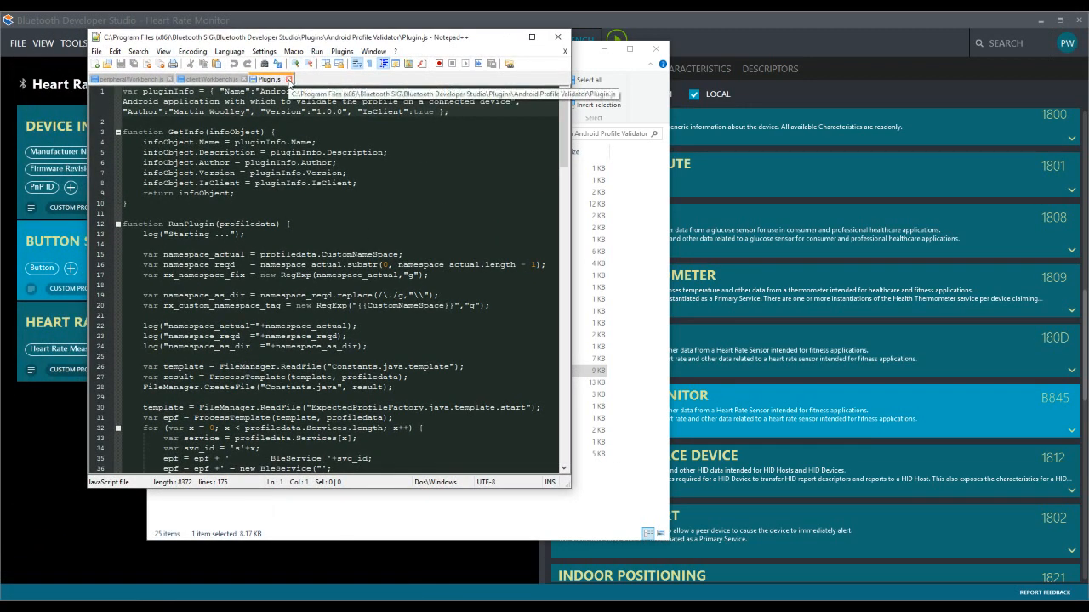
- Close Plugin.js, move Notepad++ aside and return to Bluetooth Developer Studio
{"action": "left_click", "coordinate": [289, 80]}
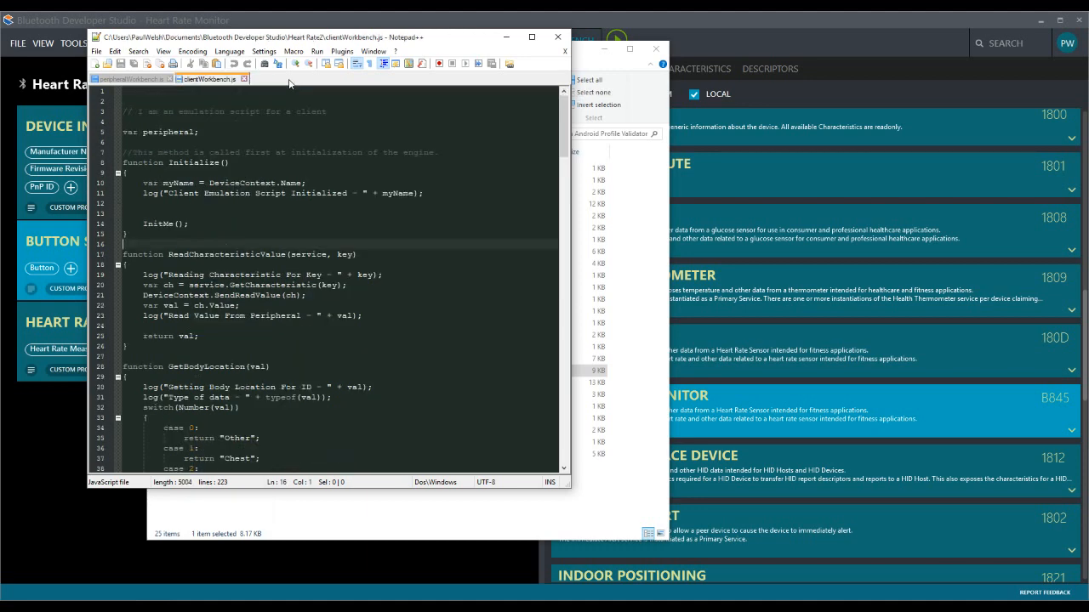
{"action": "left_click_drag", "start_coordinate": [384, 34], "coordinate": [0, 104]}
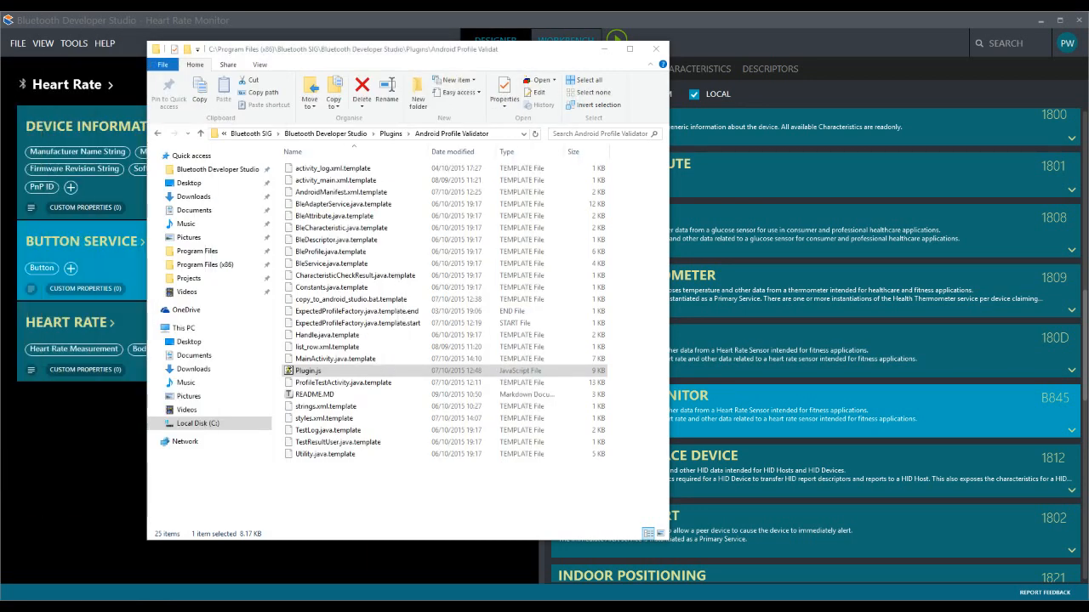
{"action": "left_click", "coordinate": [560, 21]}
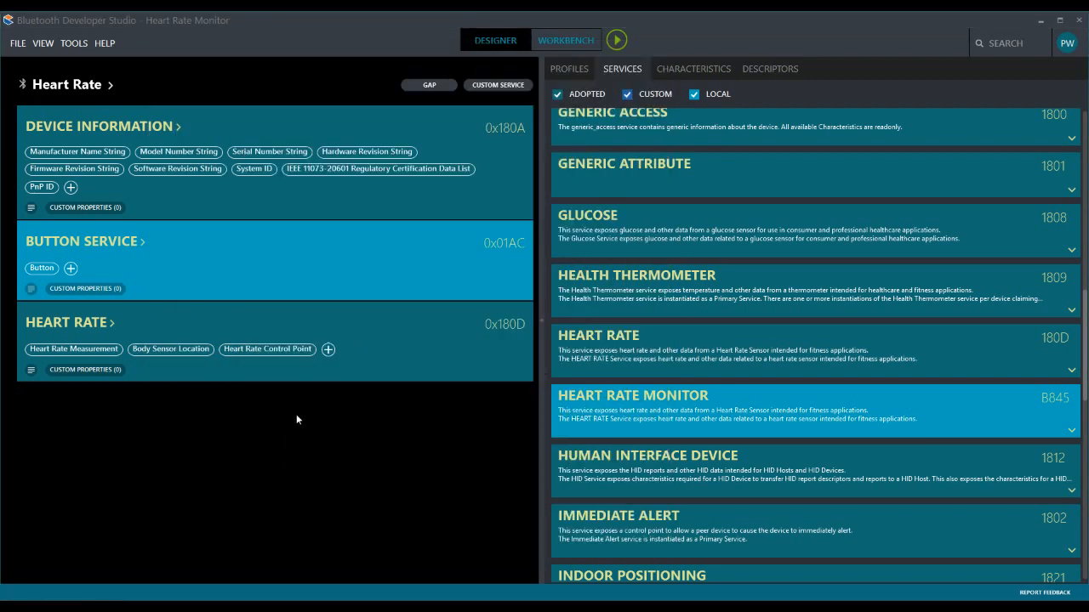
- Save the project and open its Heart Rate Monitor folder under Documents\Bluetooth Developer Studio in File Explorer
{"action": "left_click", "coordinate": [18, 42]}
{"action": "left_click", "coordinate": [60, 121]}
{"action": "left_click", "coordinate": [42, 608]}
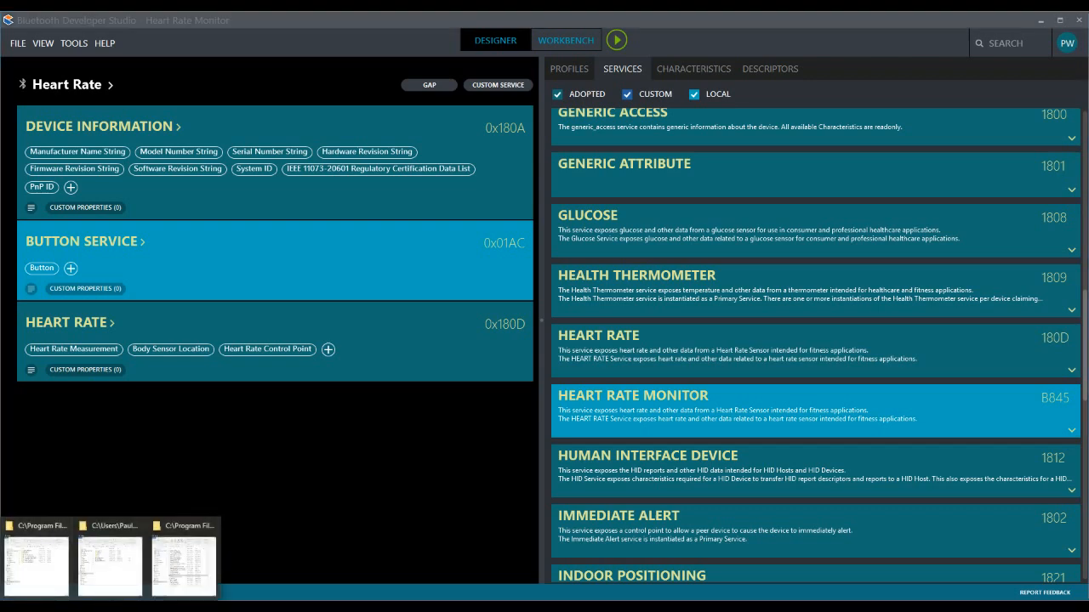
{"action": "left_click", "coordinate": [94, 552]}
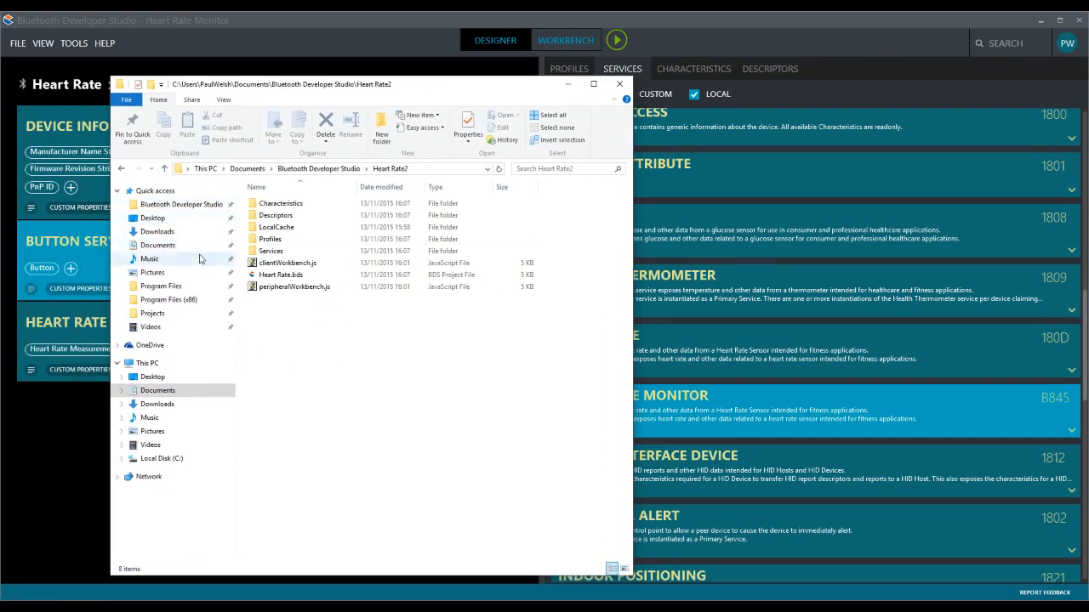
{"action": "left_click", "coordinate": [204, 245]}
{"action": "double_click", "coordinate": [312, 206]}
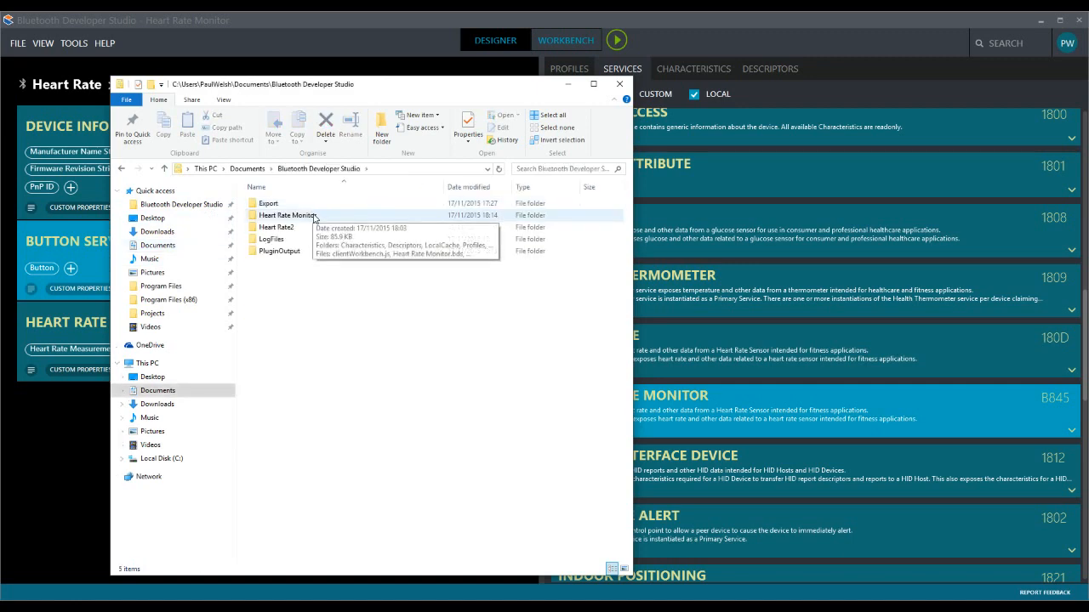
{"action": "double_click", "coordinate": [292, 216]}
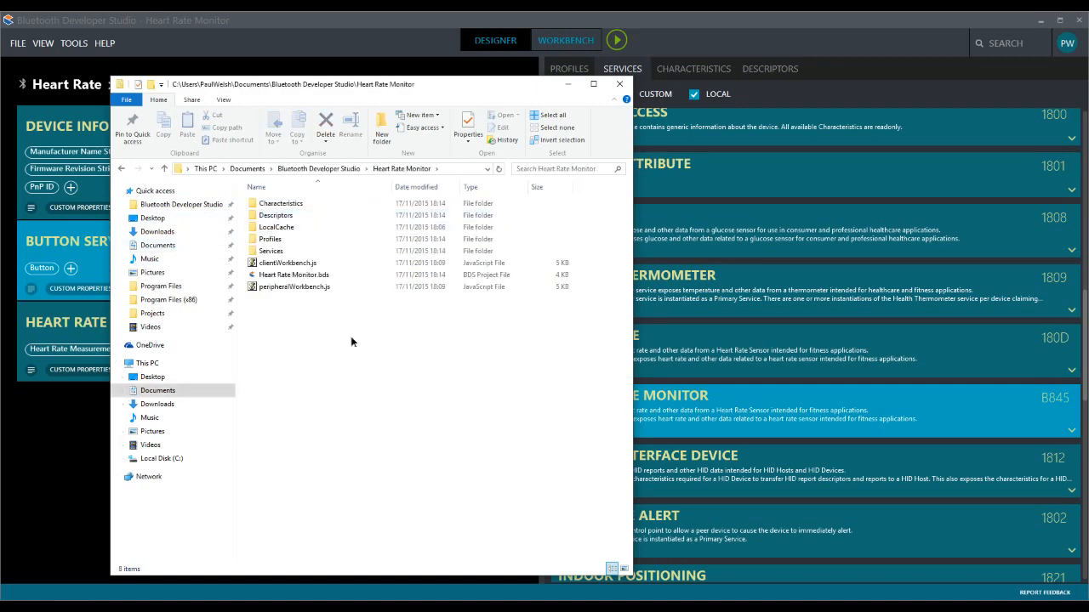
- View the XML files in the project's Characteristics folder with the name column widened, then return to Bluetooth Developer Studio
{"action": "double_click", "coordinate": [289, 204]}
{"action": "left_click_drag", "start_coordinate": [392, 188], "coordinate": [449, 187]}
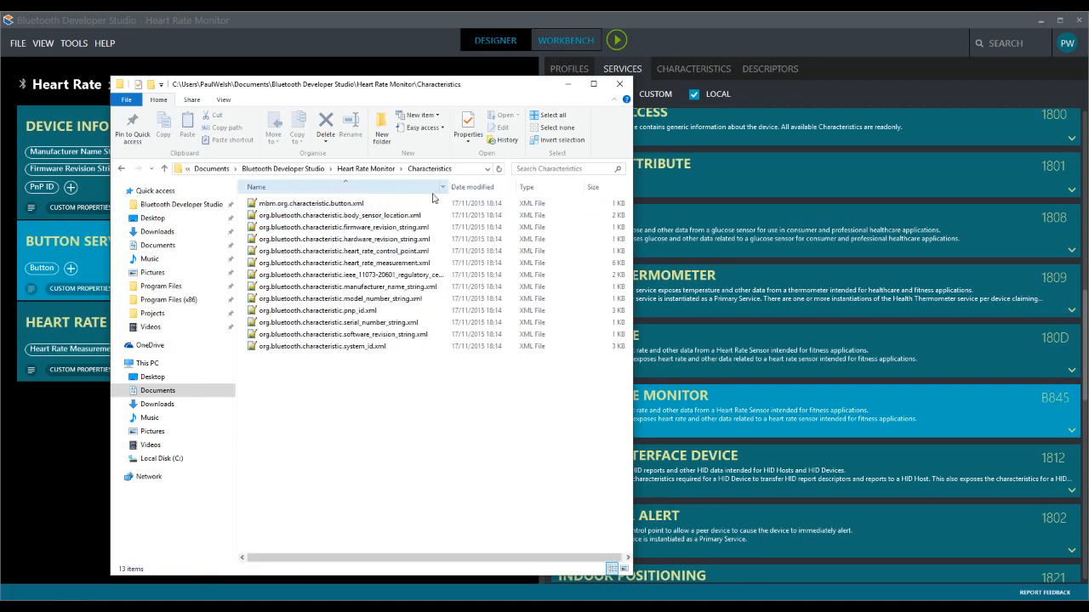
{"action": "left_click", "coordinate": [121, 168]}
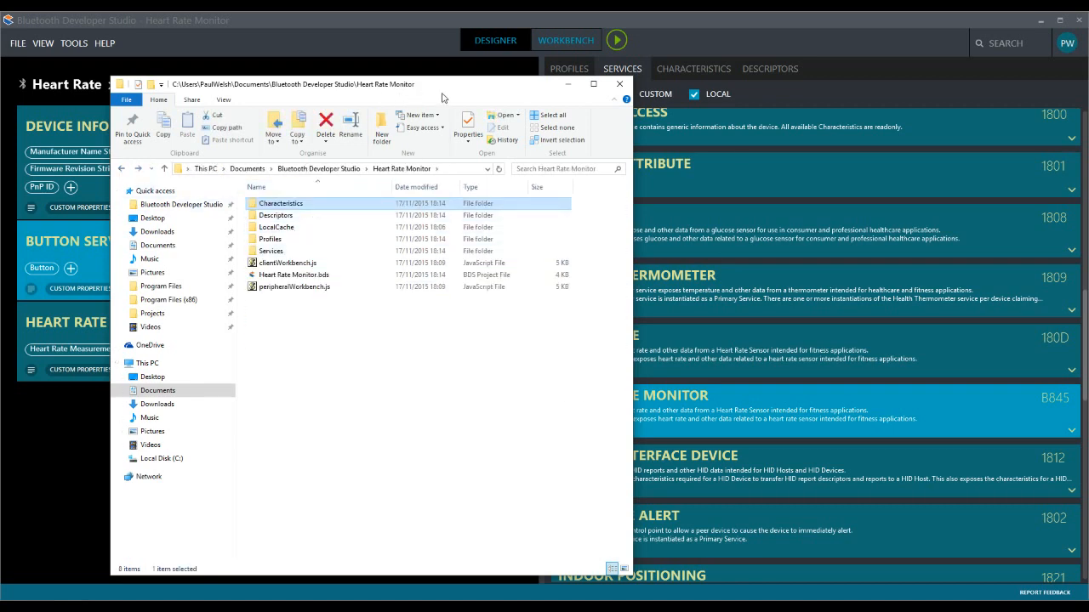
{"action": "left_click_drag", "start_coordinate": [443, 89], "coordinate": [0, 68]}
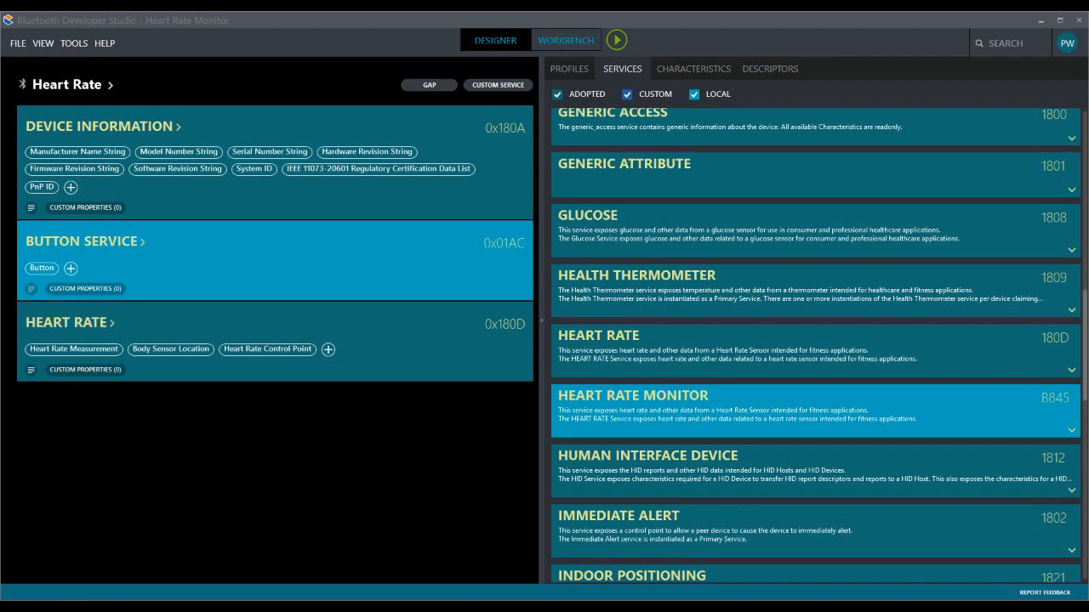
- Export the project into Documents\Bluetooth Developer Studio\Export, entering Export as the name of a new destination folder
{"action": "left_click", "coordinate": [17, 42]}
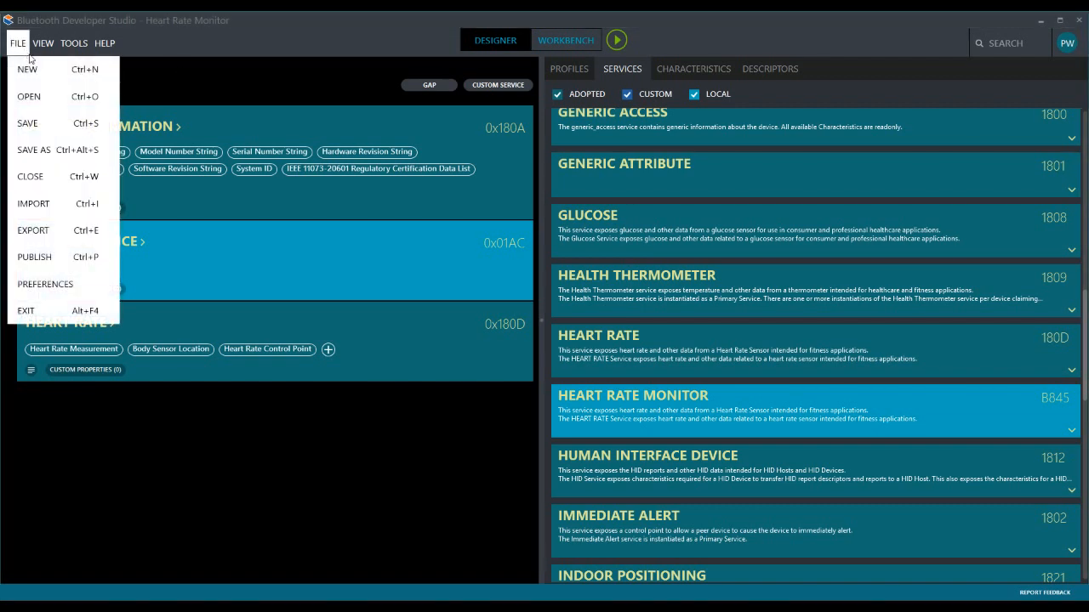
{"action": "left_click", "coordinate": [85, 235]}
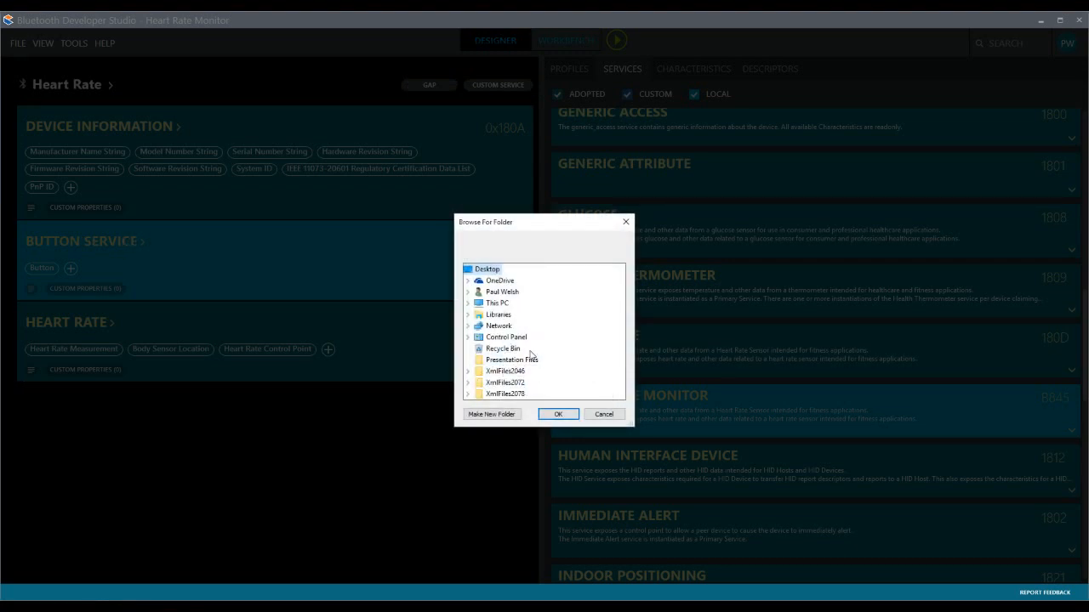
{"action": "double_click", "coordinate": [502, 291]}
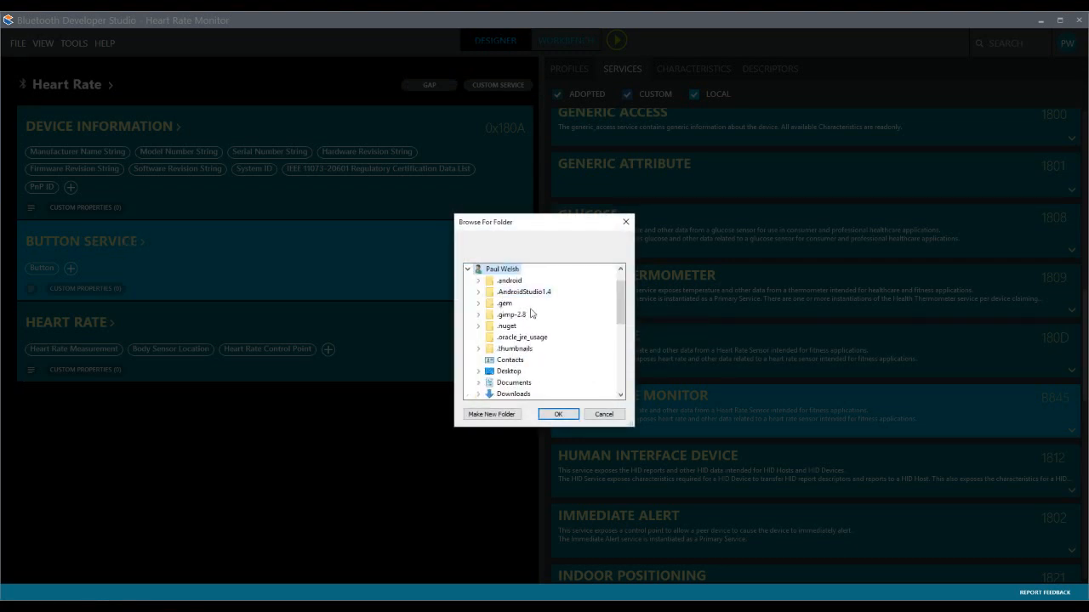
{"action": "scroll", "coordinate": [523, 358], "scroll_direction": "down", "scroll_amount": 2}
{"action": "double_click", "coordinate": [521, 314]}
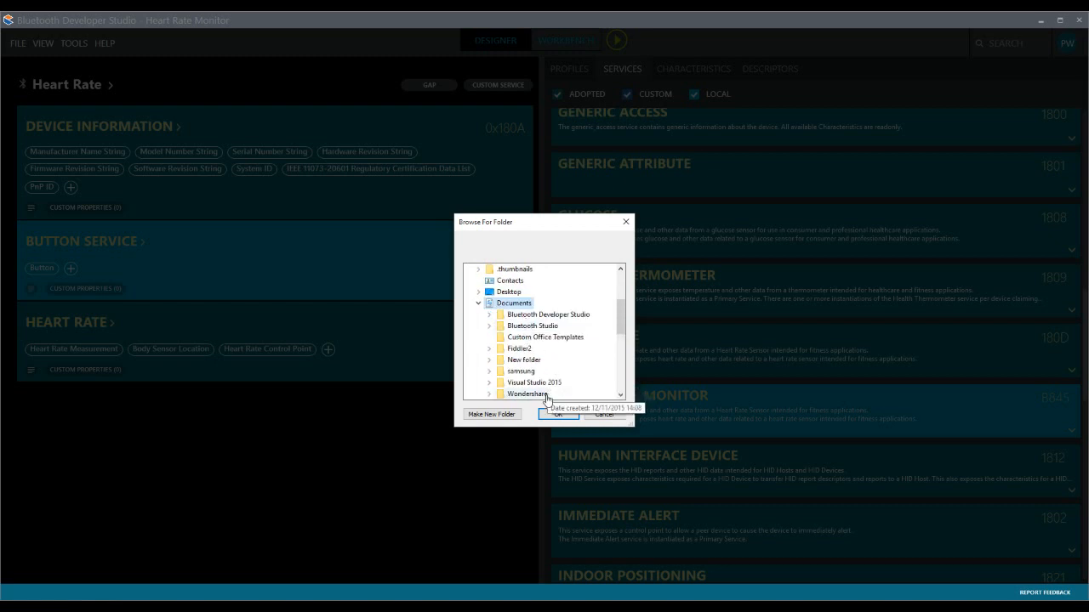
{"action": "double_click", "coordinate": [544, 315]}
{"action": "left_click", "coordinate": [492, 414]}
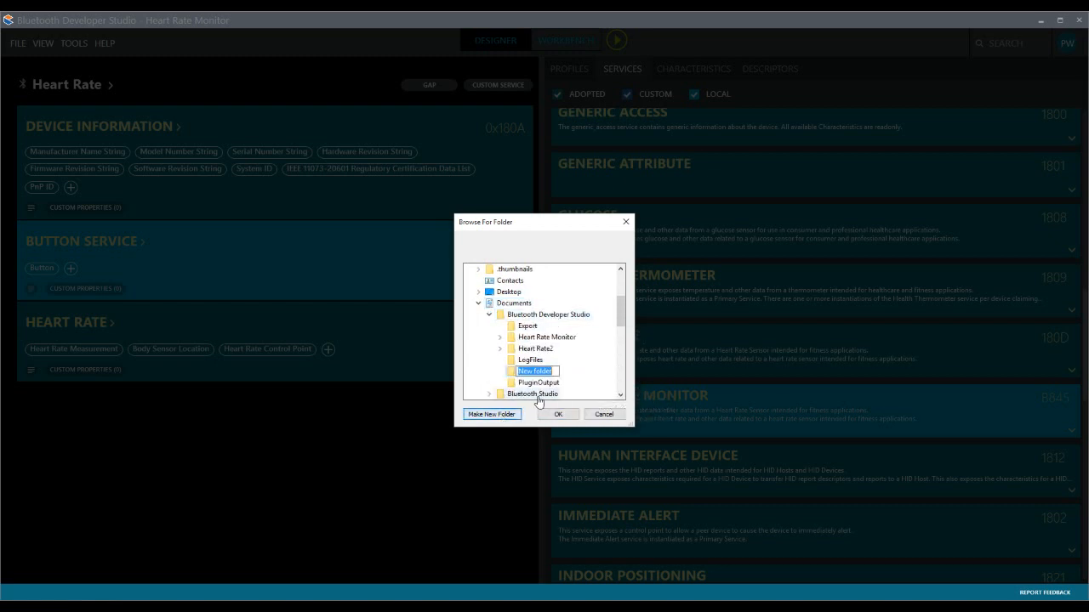
{"action": "type", "text": "Export"}
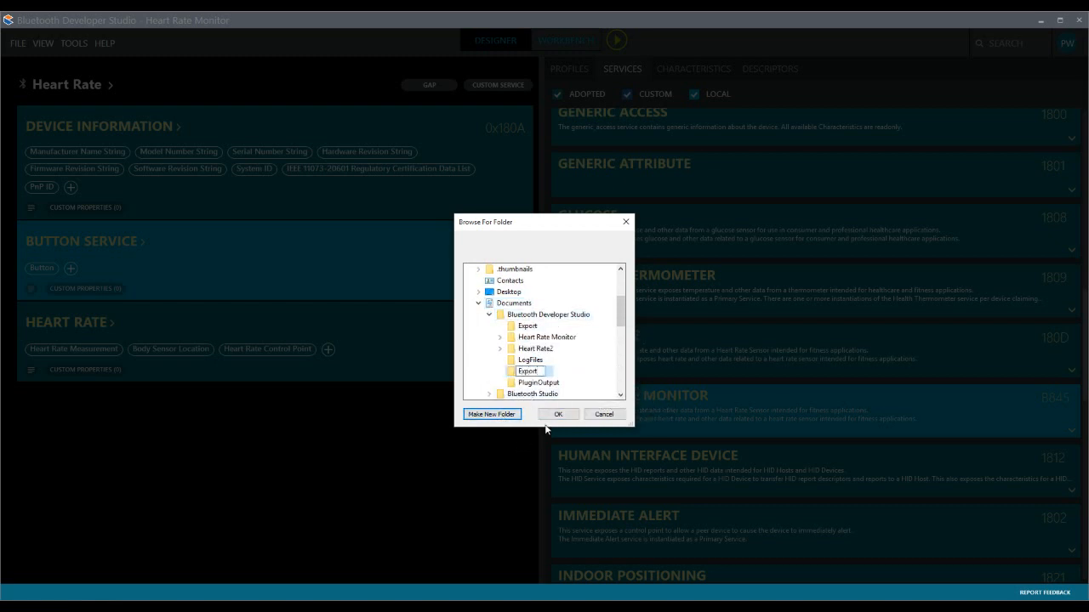
{"action": "left_click", "coordinate": [557, 415]}
{"action": "left_click", "coordinate": [594, 424]}
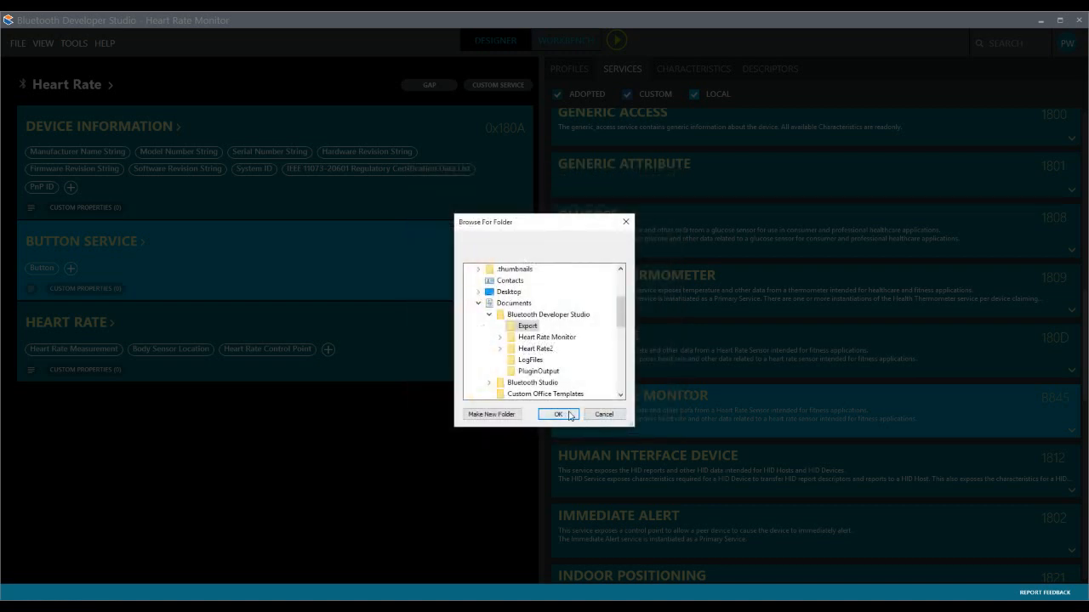
{"action": "left_click", "coordinate": [558, 415]}
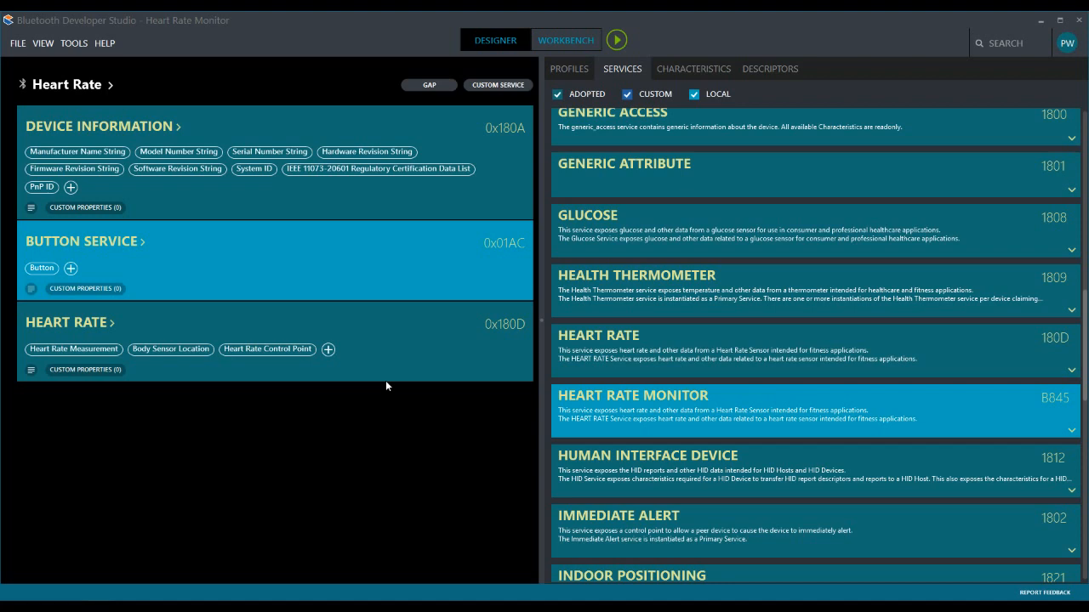
- Start publishing the project and name both the package and the profile Heart Rate Monitor
{"action": "left_click", "coordinate": [17, 42]}
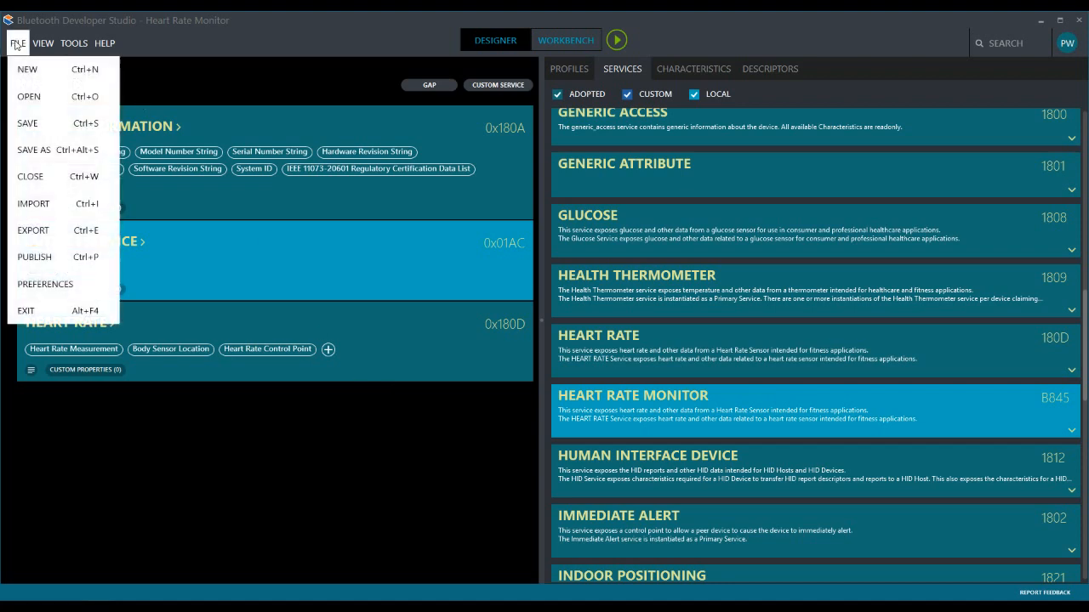
{"action": "left_click", "coordinate": [55, 253]}
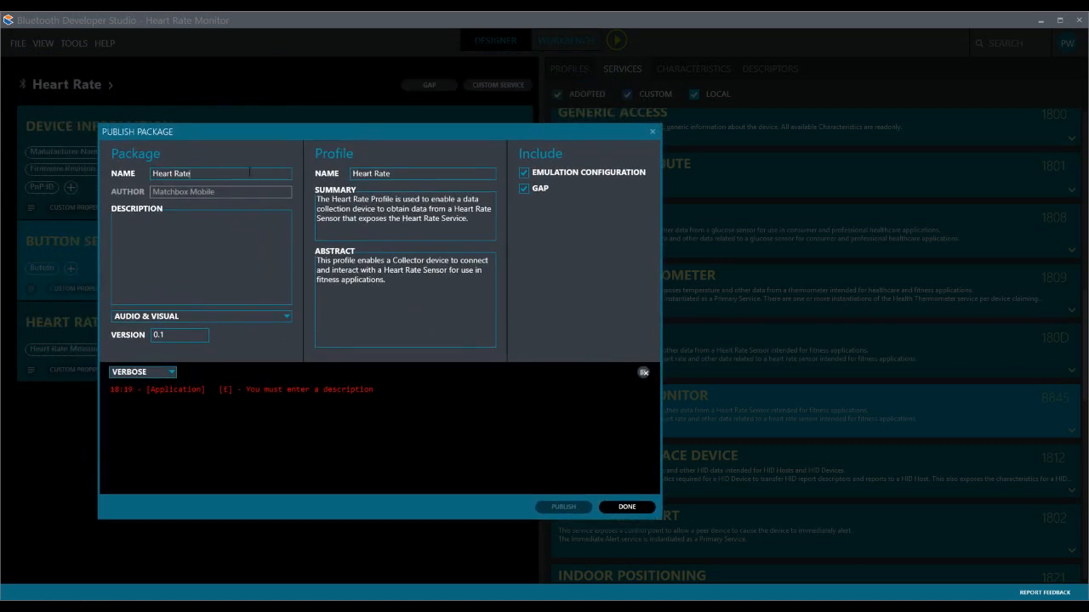
{"action": "type", "text": "MonitorMonitor"}
- Enter "This is a button operated heart rate monitor" as the package description and close the publishing dialog without publishing
{"action": "left_click", "coordinate": [215, 266]}
{"action": "type", "text": "This is a b"}
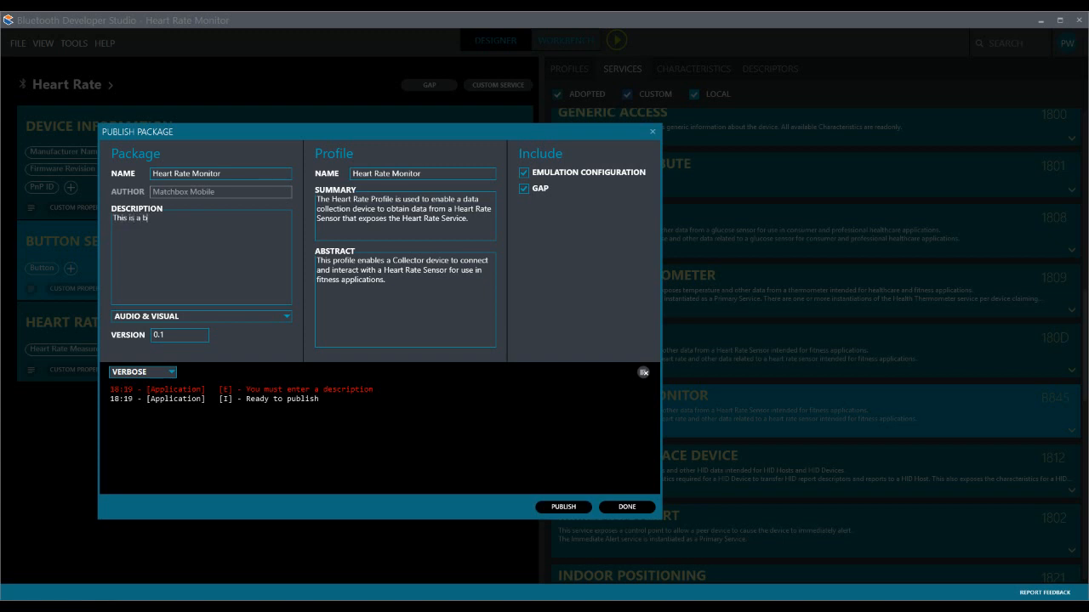
{"action": "type", "text": "utton operated heart rate monitor"}
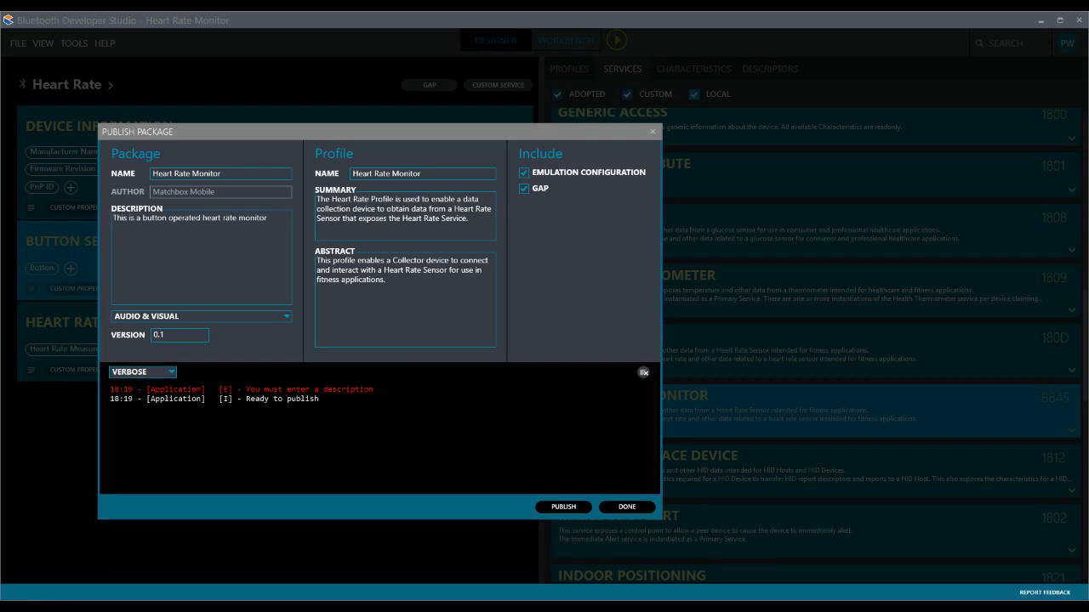
{"action": "left_click", "coordinate": [652, 133]}
- Remove the Button Service from the Heart Rate Monitor profile
{"action": "left_click_drag", "start_coordinate": [338, 207], "coordinate": [671, 262]}
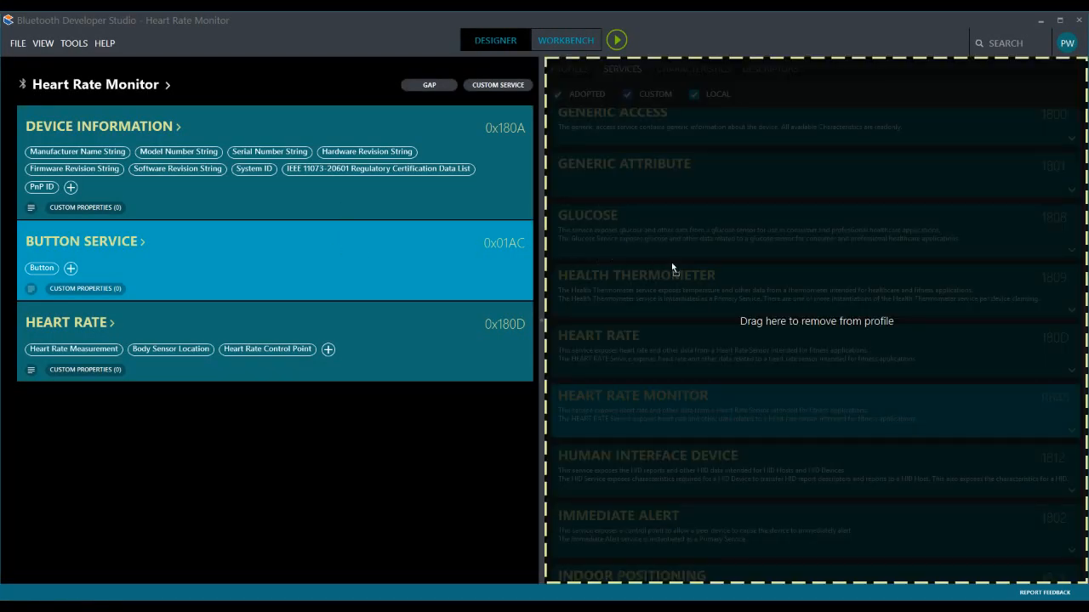
{"action": "left_click", "coordinate": [583, 350]}
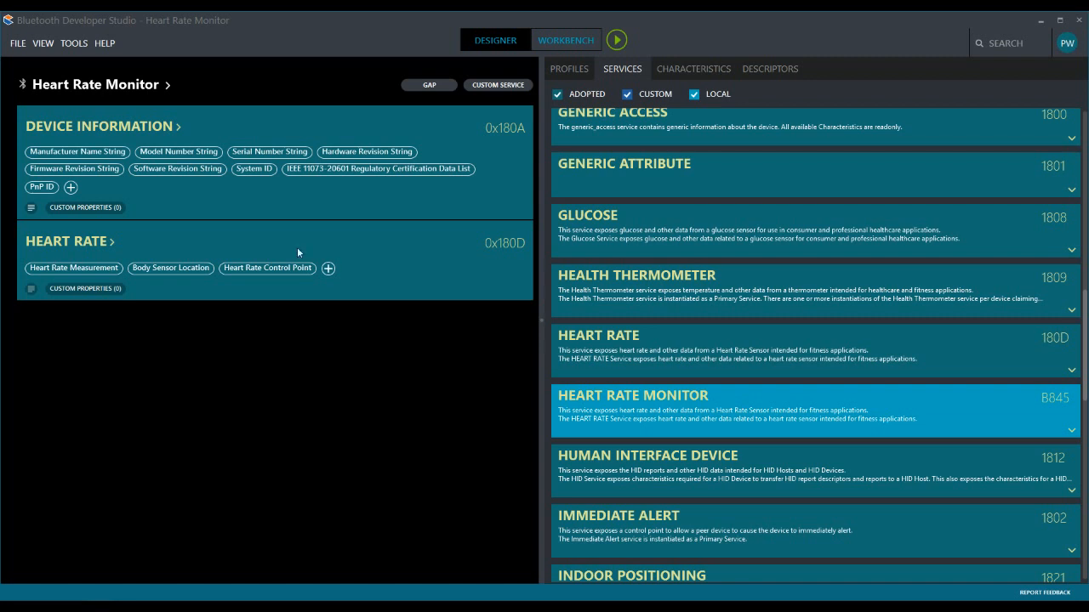
- Add a custom property named TestValue with the value 1234 to the Heart Rate Monitor profile and save it
{"action": "left_click", "coordinate": [139, 86]}
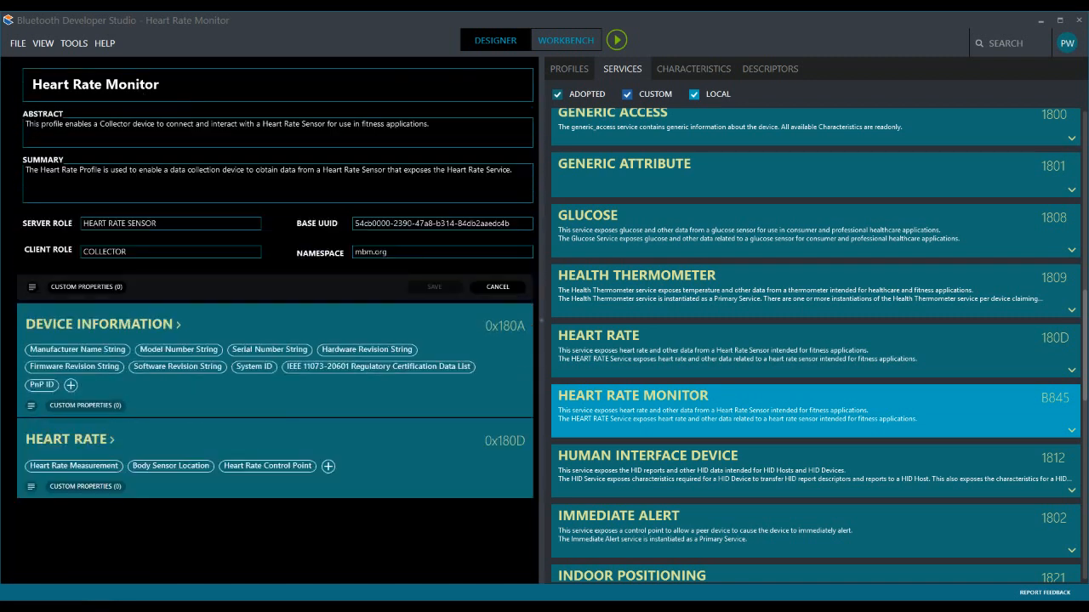
{"action": "left_click", "coordinate": [84, 285]}
{"action": "left_click", "coordinate": [451, 255]}
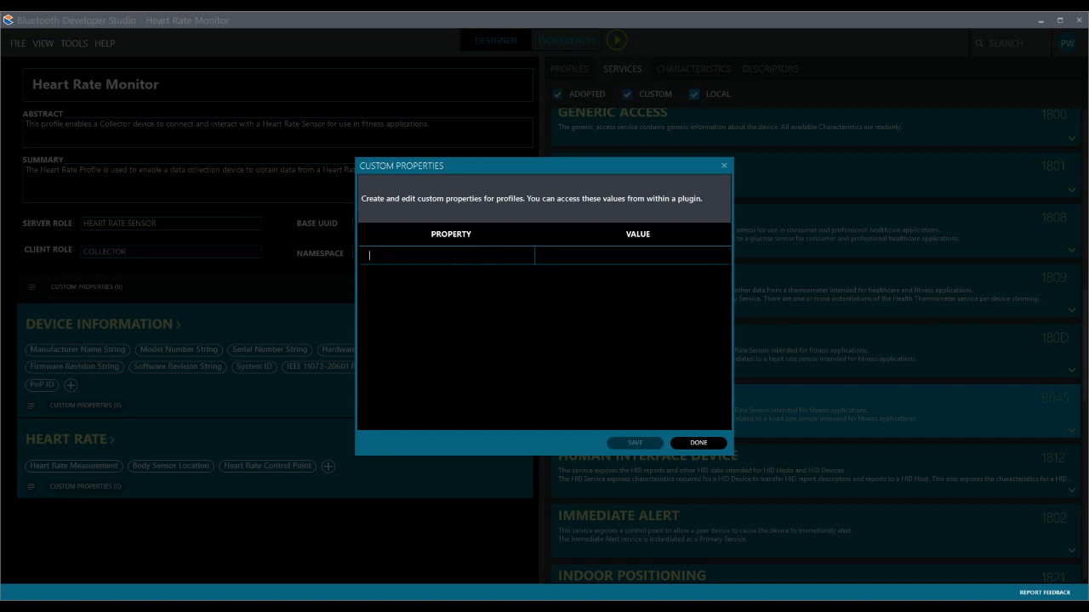
{"action": "type", "text": "TestValue"}
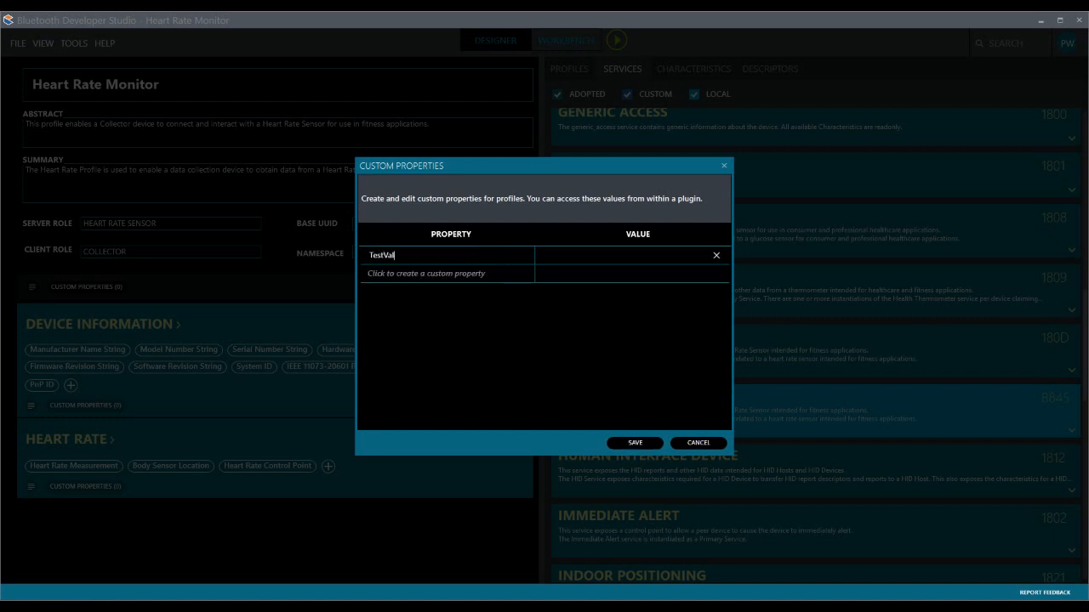
{"action": "key", "text": "Tab"}
{"action": "type", "text": "1234"}
{"action": "left_click", "coordinate": [636, 442]}
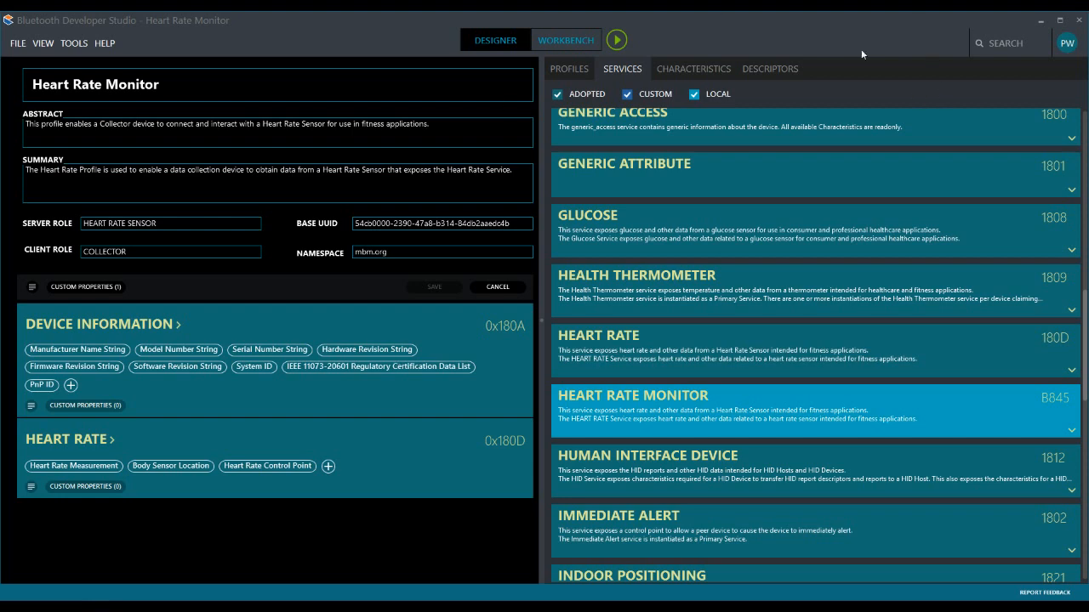
- Look through the library of available descriptors
{"action": "left_click", "coordinate": [781, 69]}
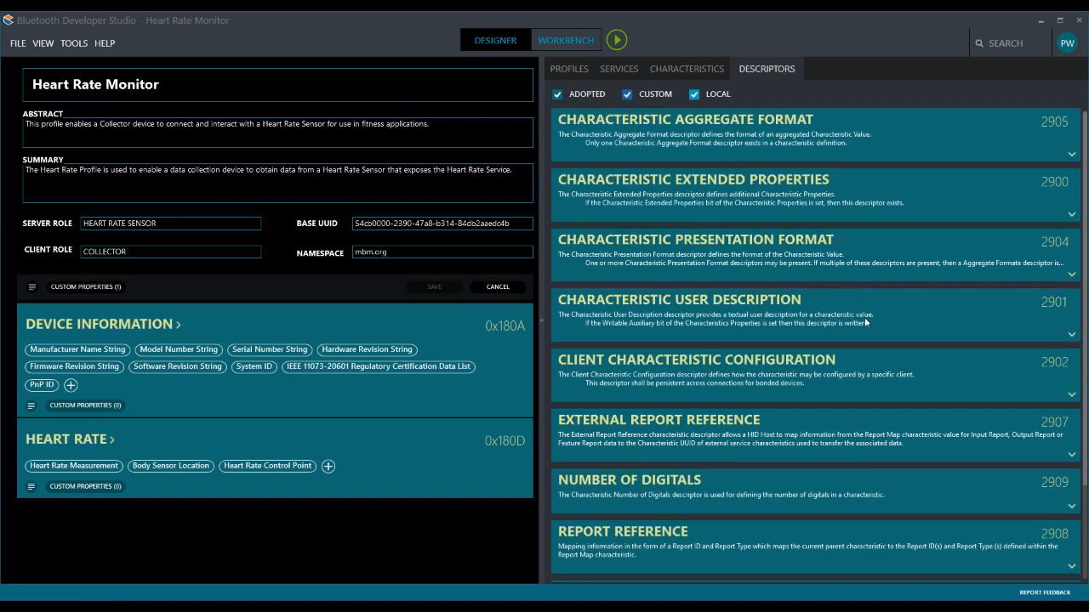
{"action": "scroll", "coordinate": [872, 332], "scroll_direction": "down", "scroll_amount": 3}
{"action": "scroll", "coordinate": [867, 331], "scroll_direction": "up", "scroll_amount": 3}
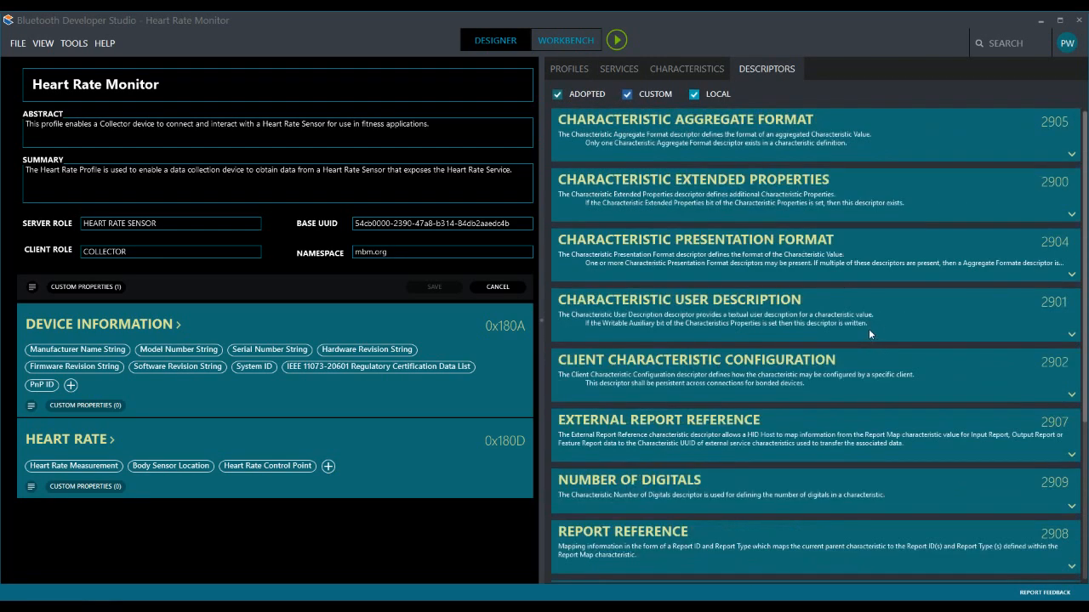